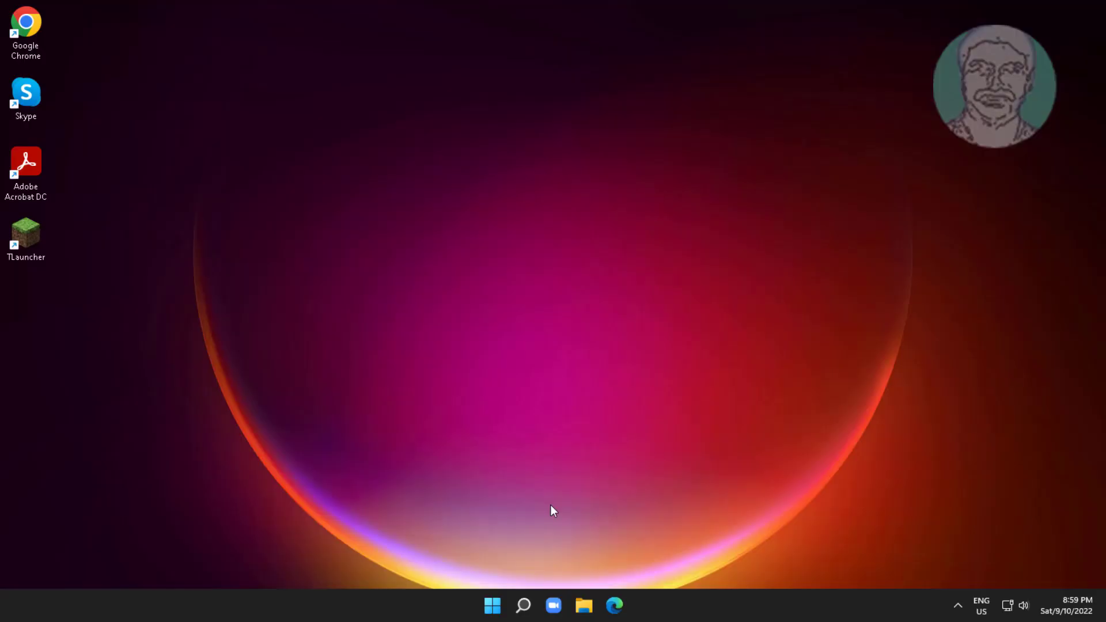
In Settings, go to System > Troubleshoot > Other troubleshooters
click(491, 611)
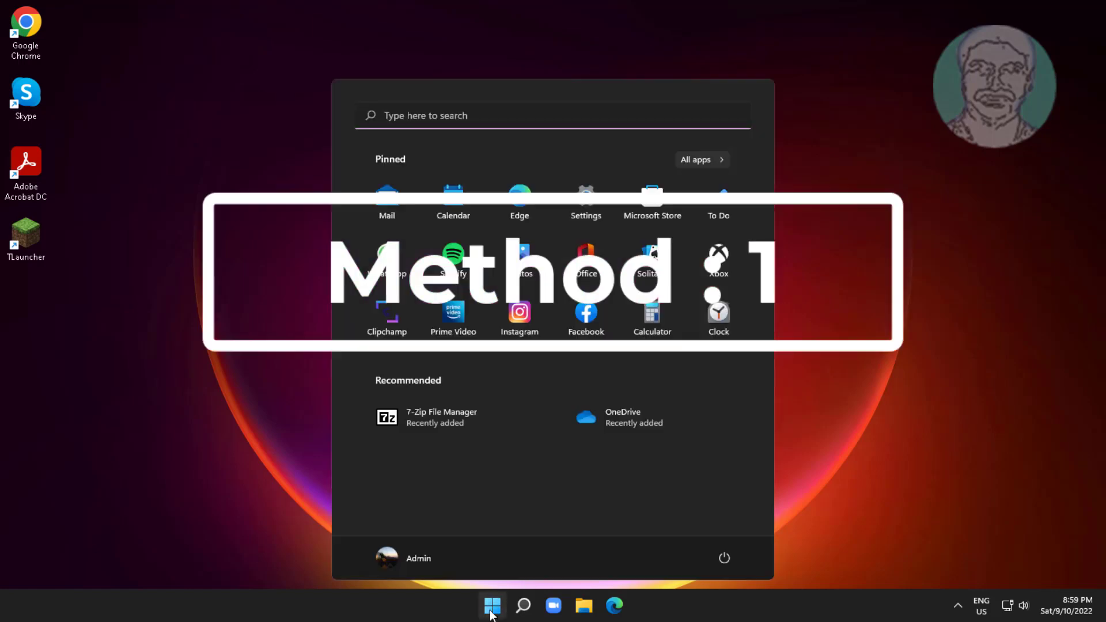
click(576, 202)
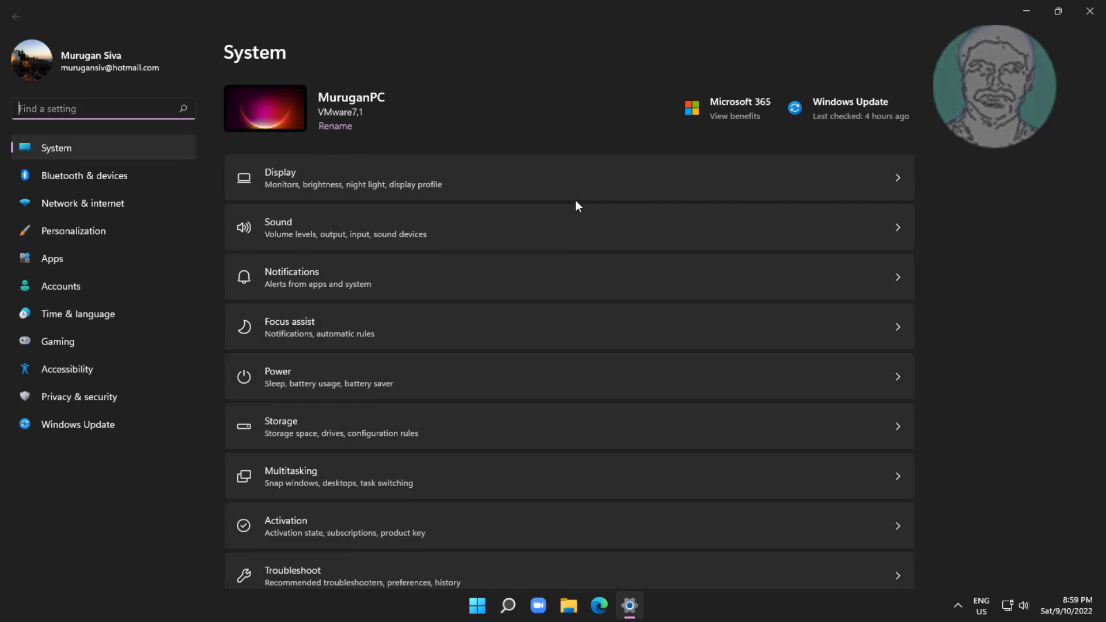
scroll(374, 380, down, 5)
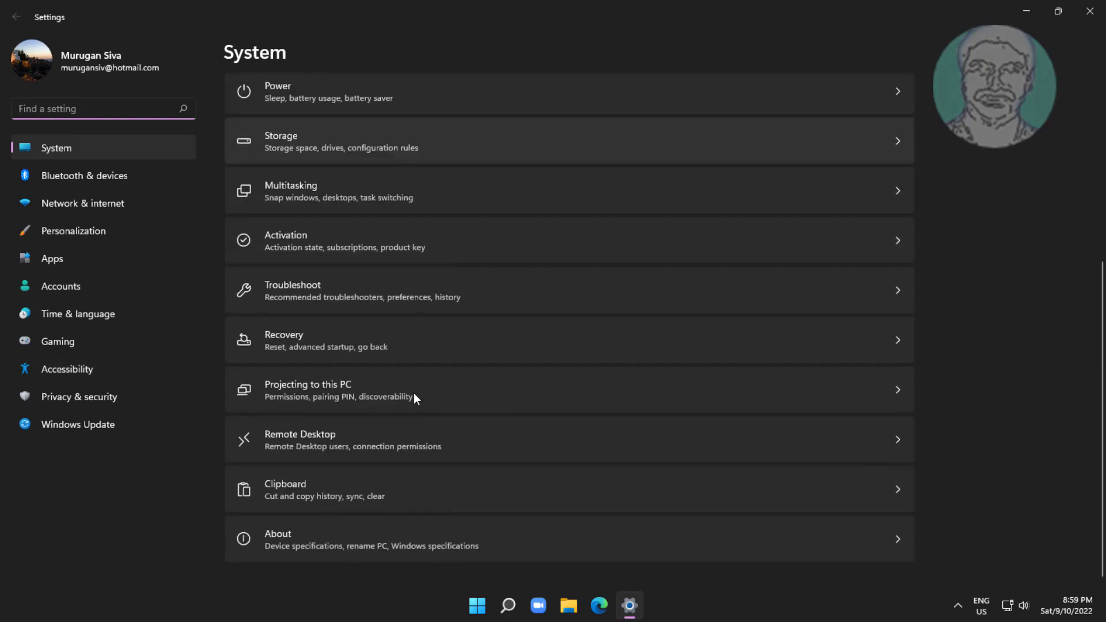
click(304, 287)
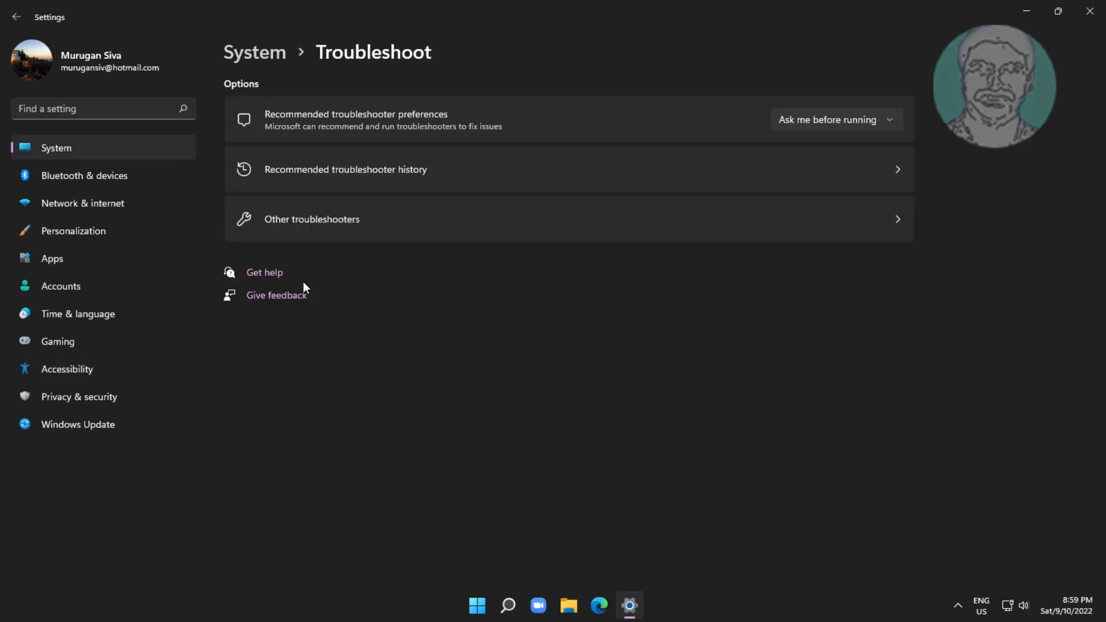
click(352, 218)
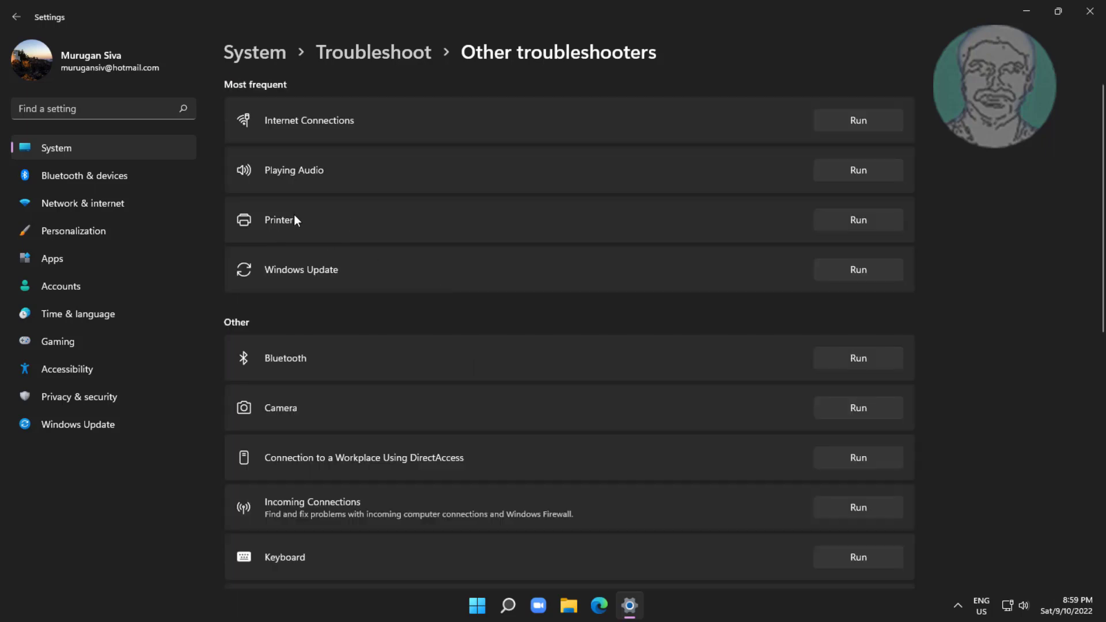
Run the Printer troubleshooter, close it once it finds no problem, and close Settings
click(872, 225)
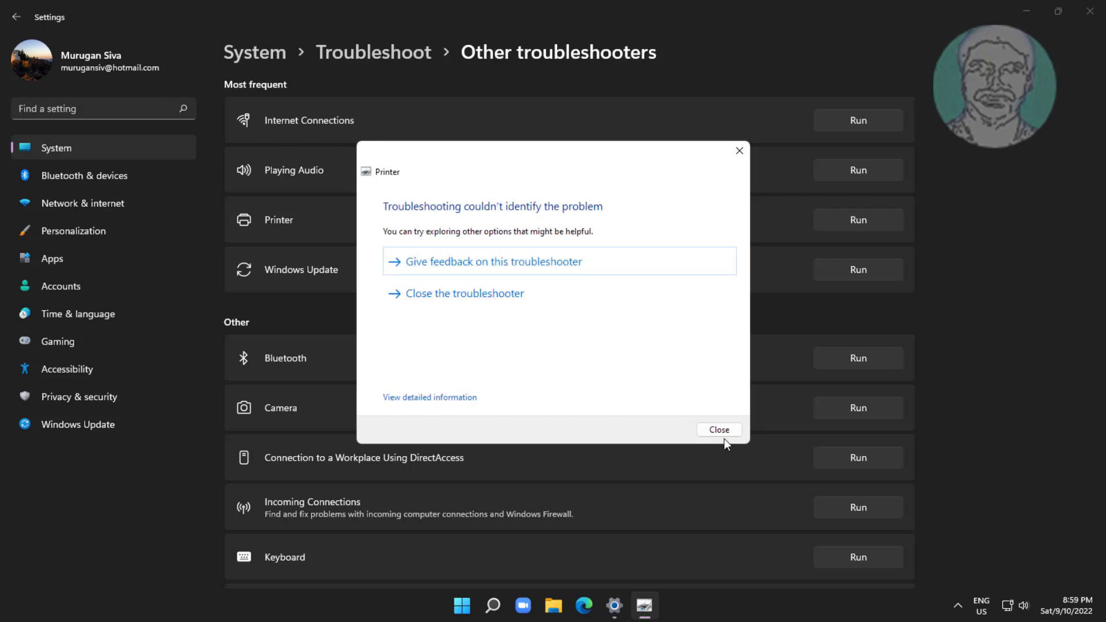
click(721, 430)
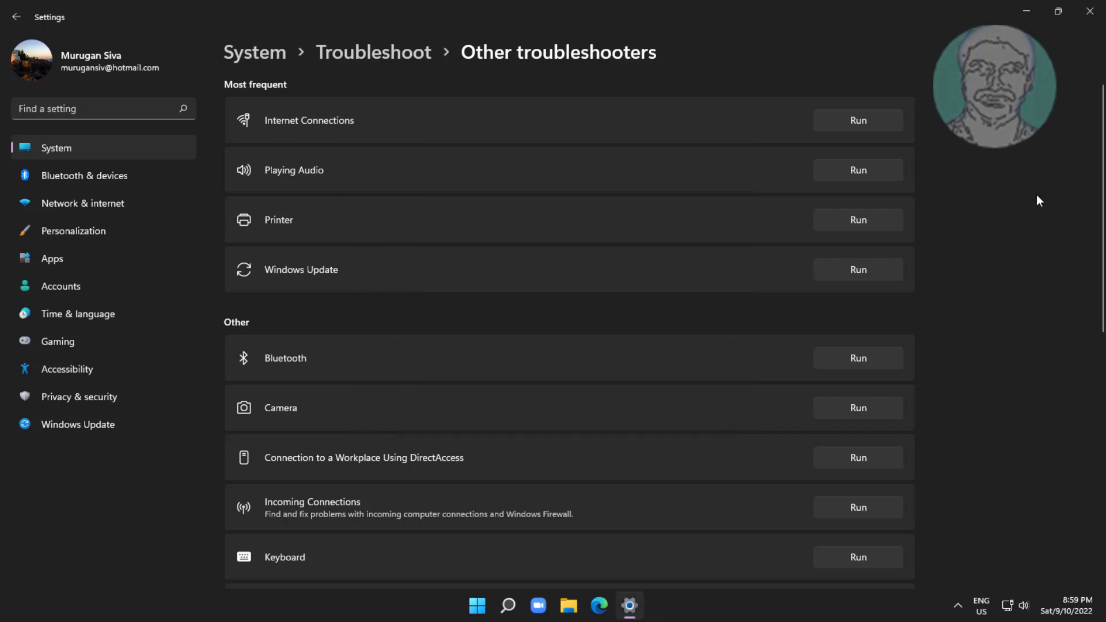
click(1090, 13)
Search for 'services' and open the Services console
click(522, 609)
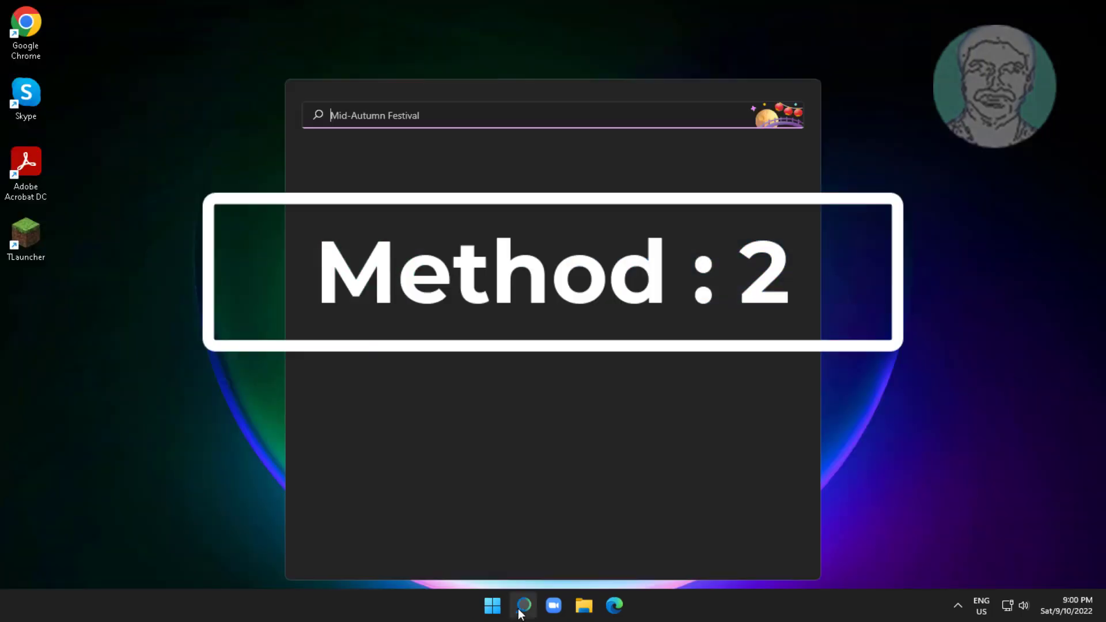
text(services)
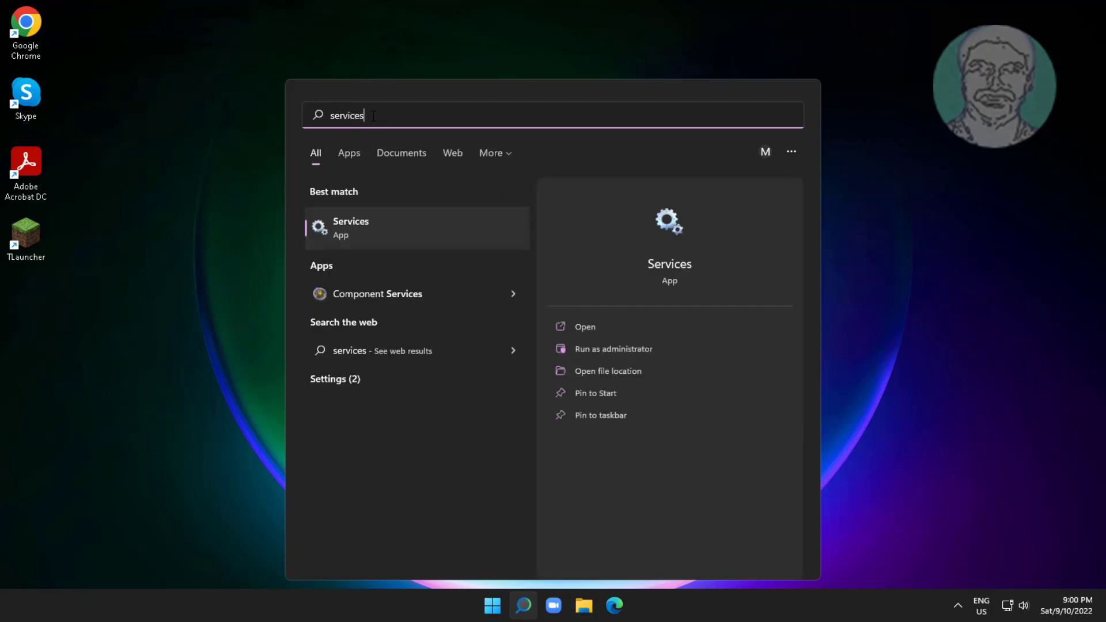
click(355, 218)
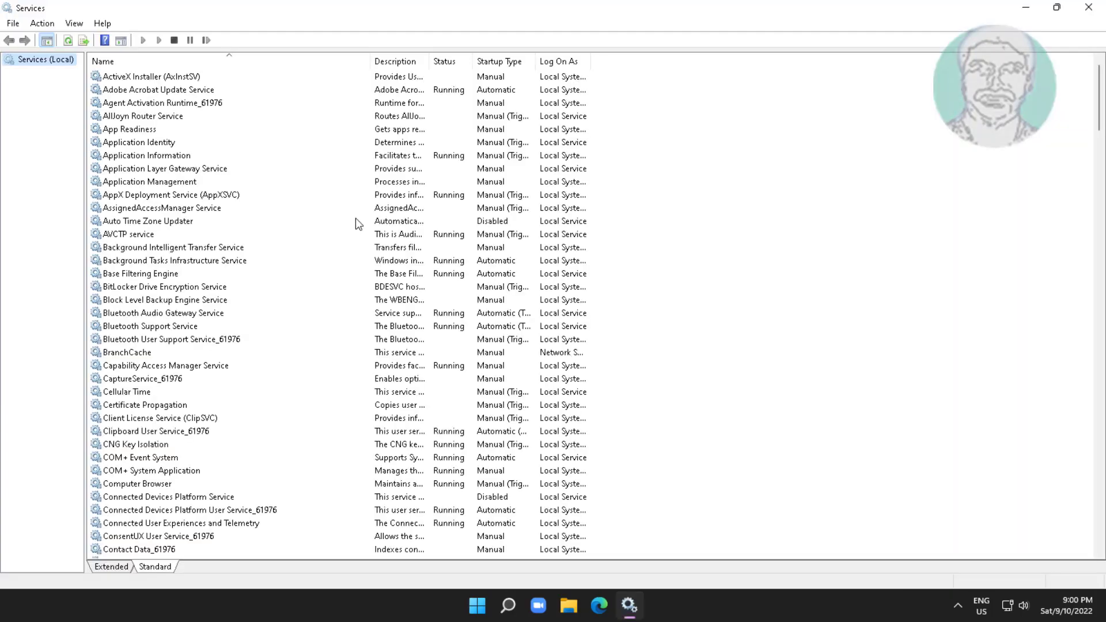
click(167, 286)
Keep Print Spooler's startup type at Automatic, apply it, then restart the Print Spooler service
key(p)
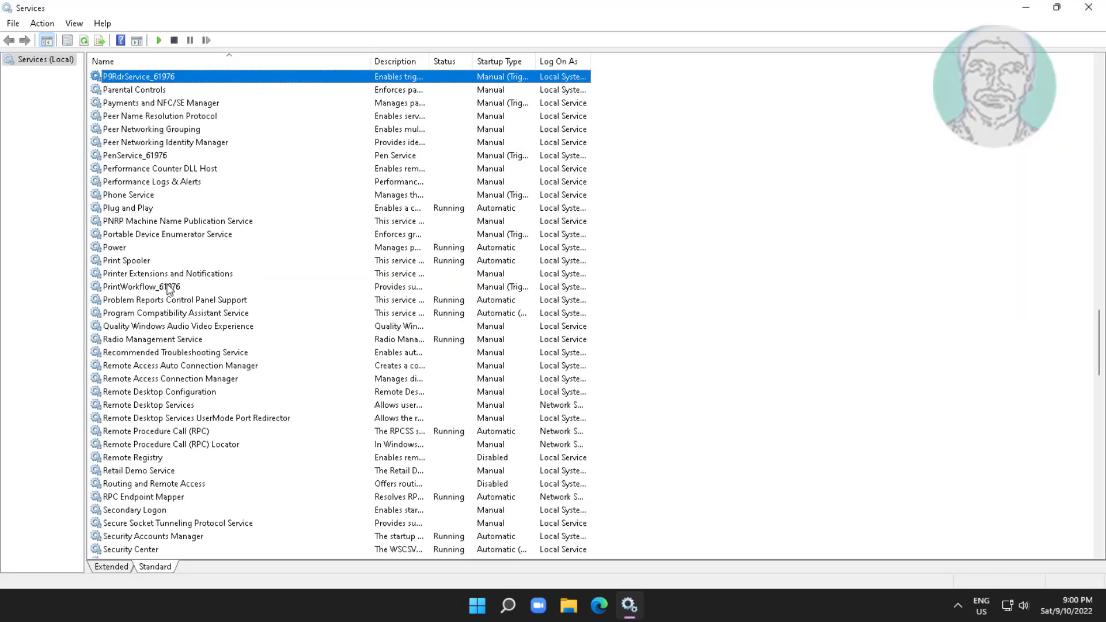
click(157, 263)
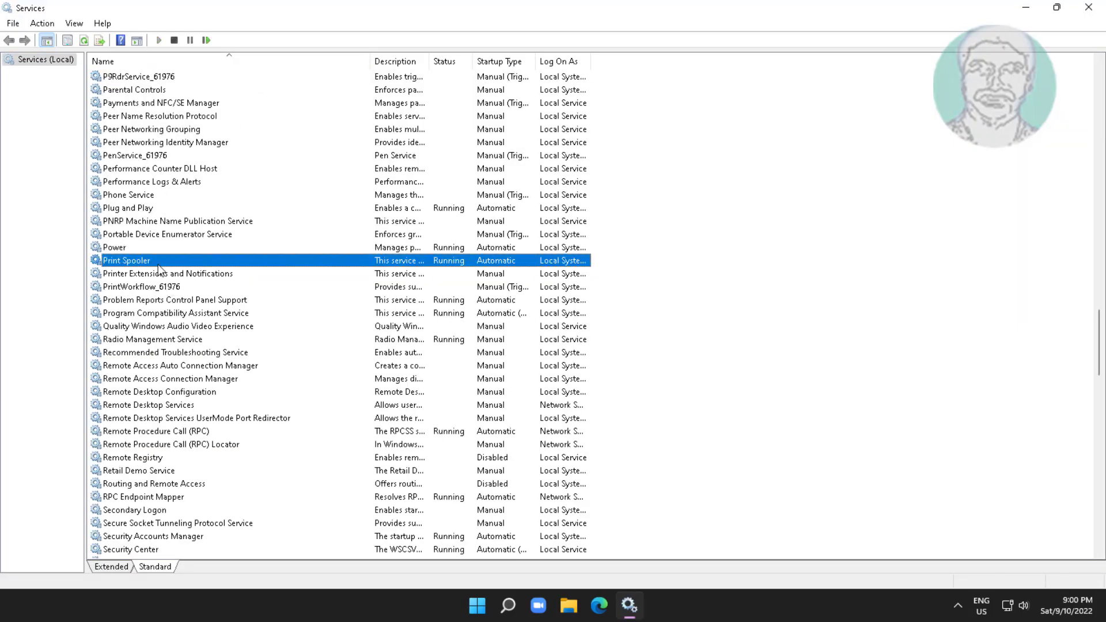
double_click(213, 260)
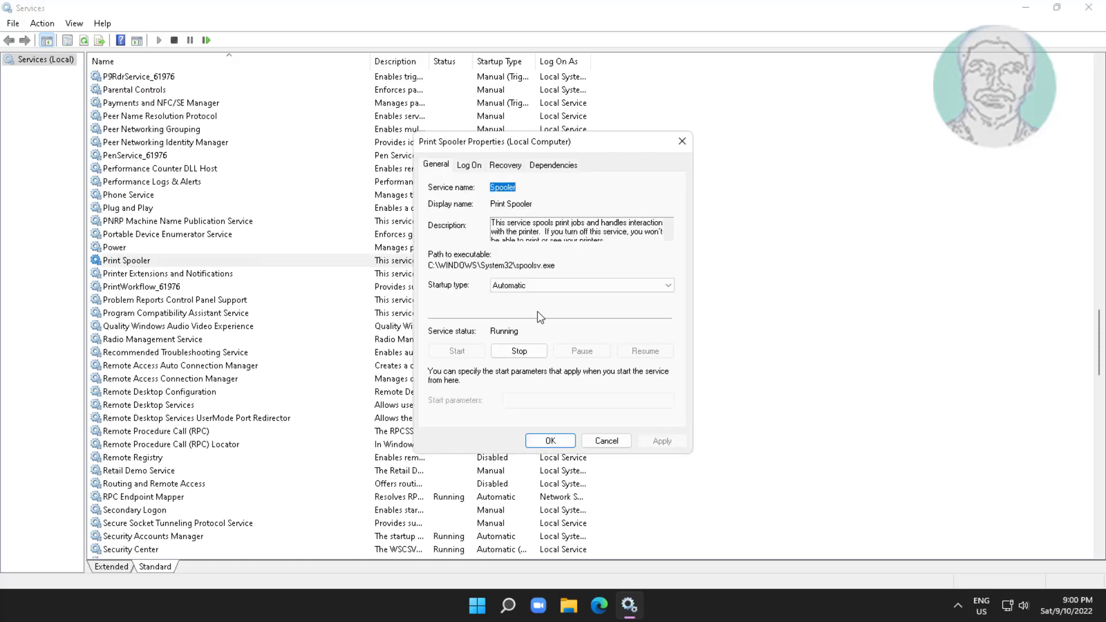
click(530, 291)
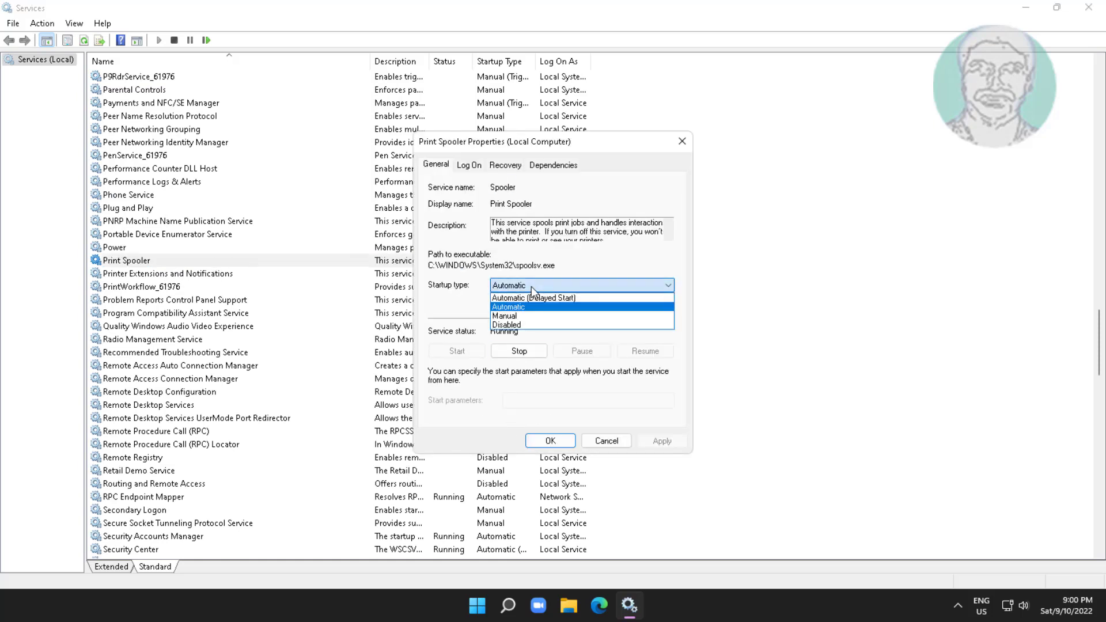
click(542, 291)
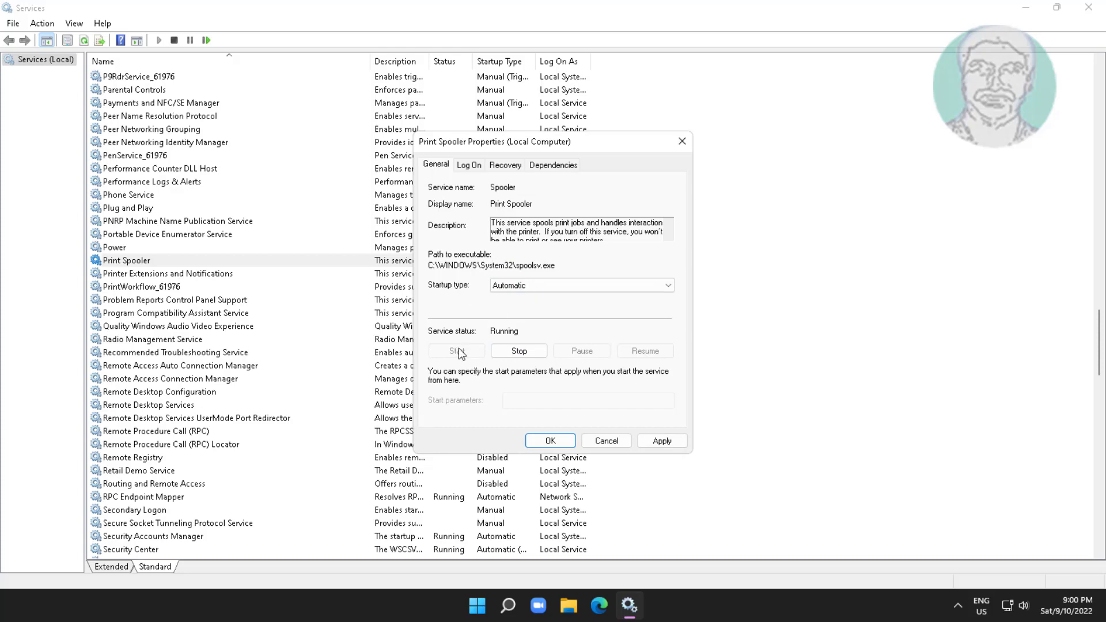
click(661, 440)
click(549, 441)
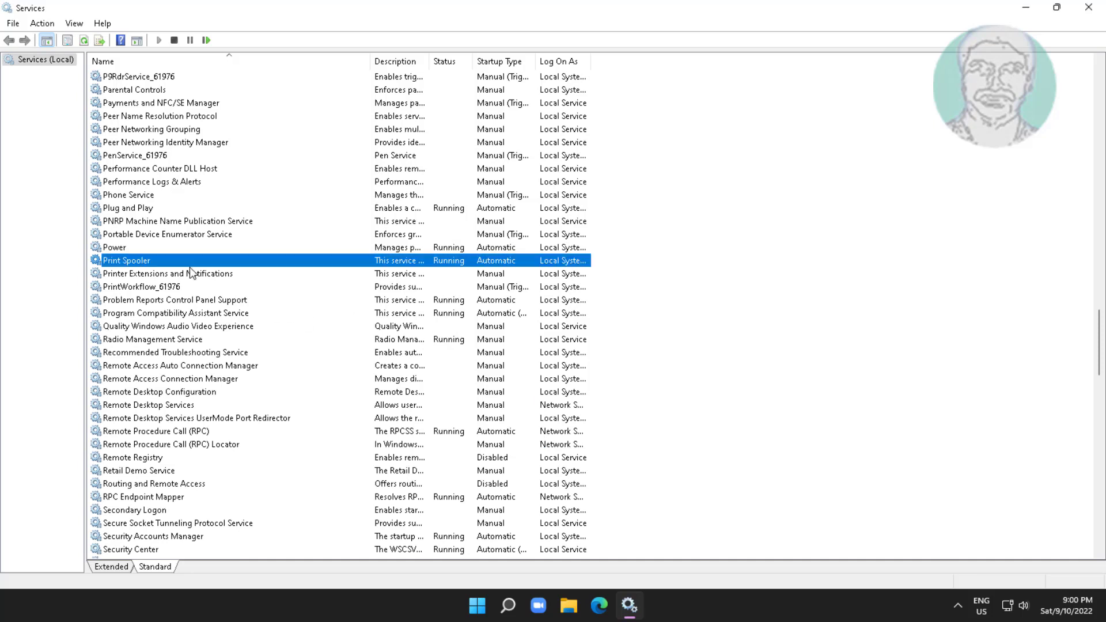
right_click(179, 260)
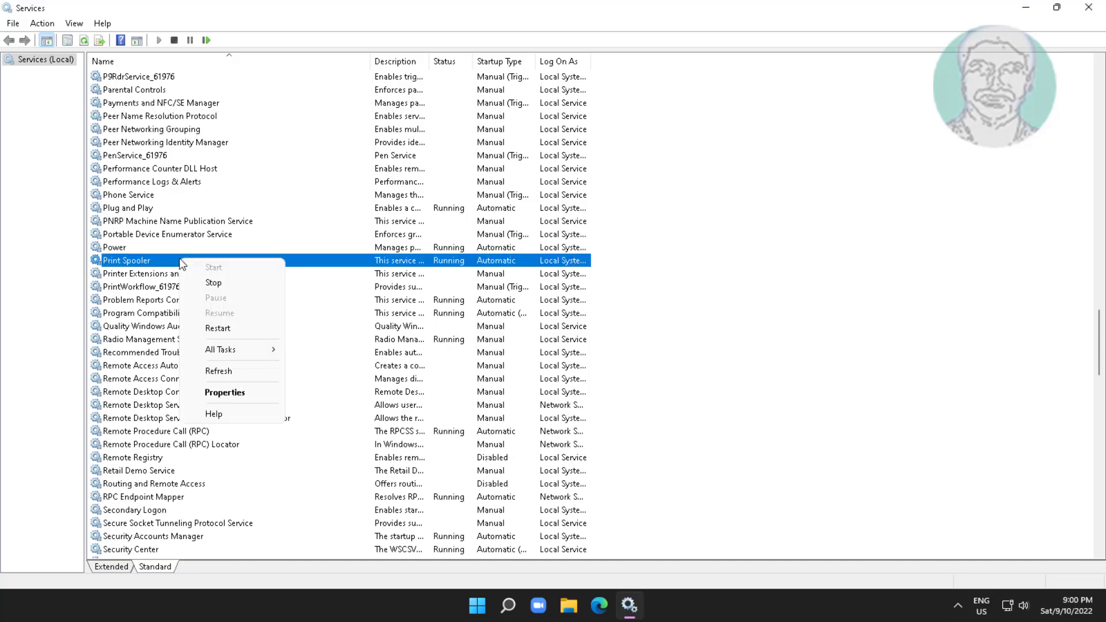
click(249, 330)
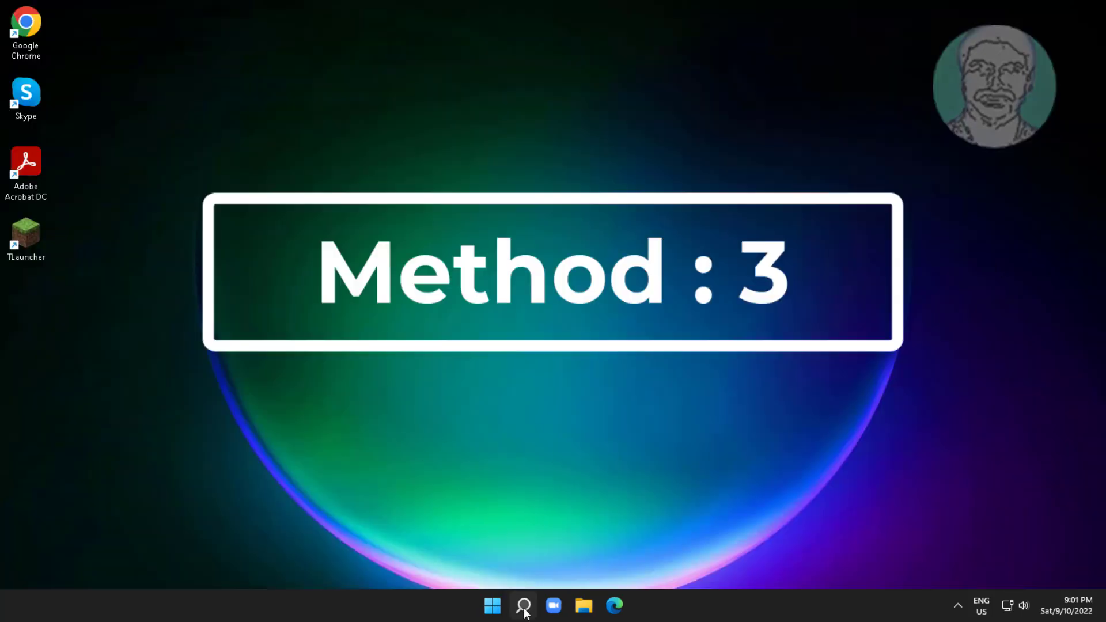
Reopen the Services console by searching 'services'
click(524, 606)
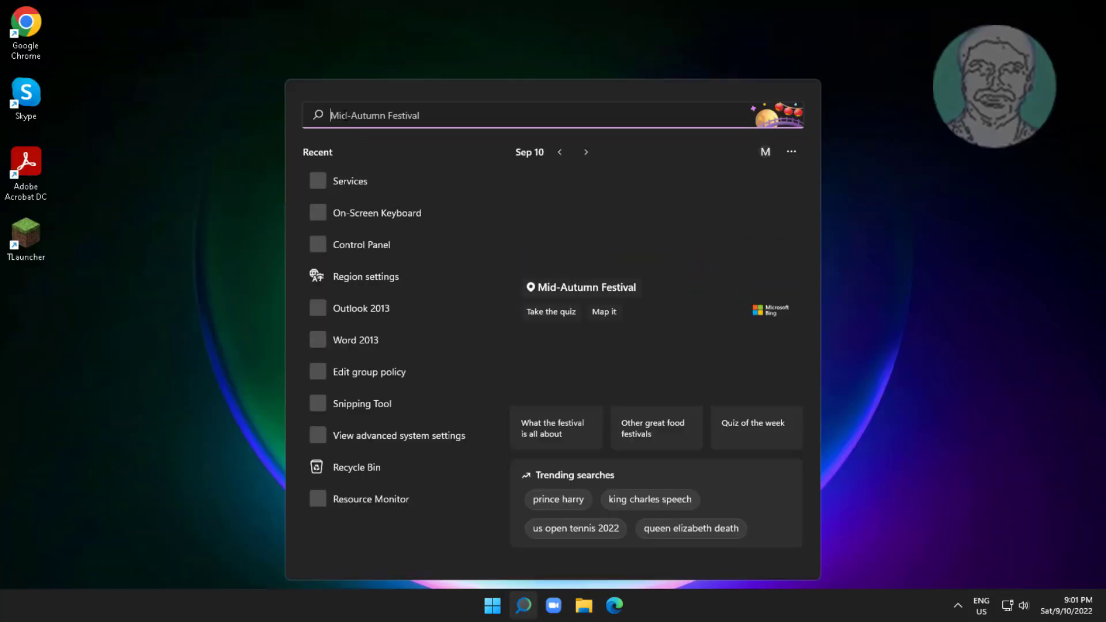
text(services)
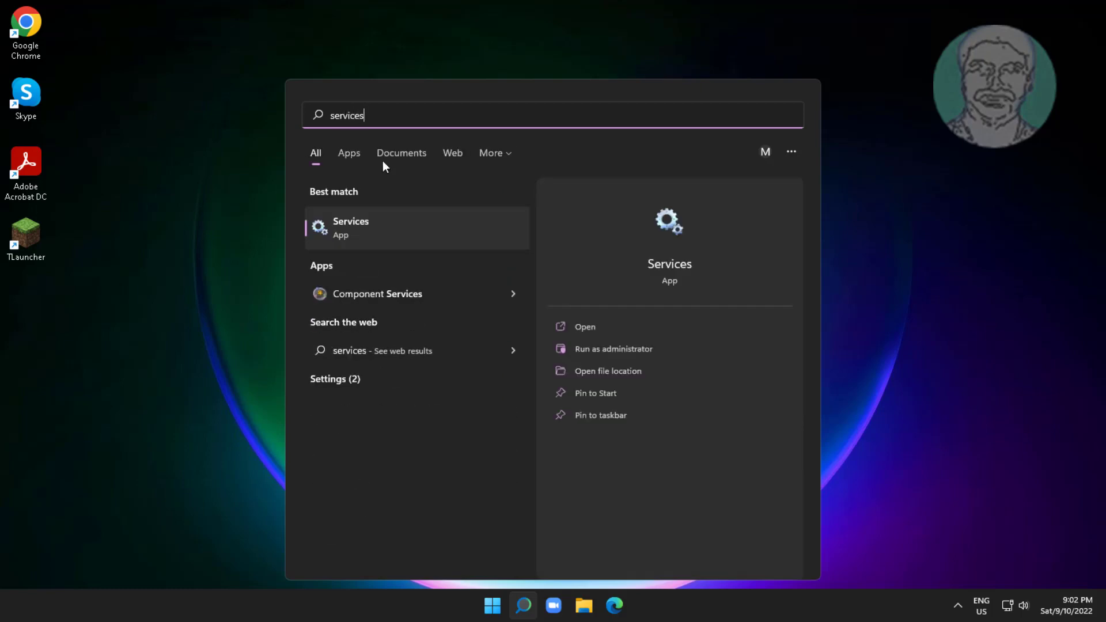
click(362, 219)
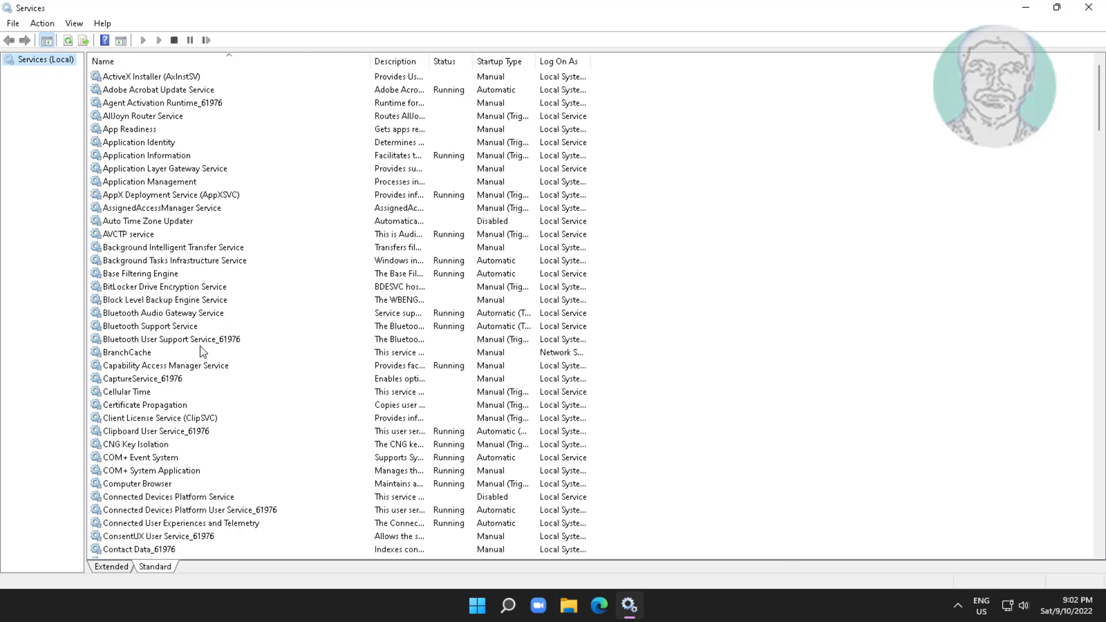
click(154, 371)
Stop the Print Spooler service from its properties, then minimize Services
key(p)
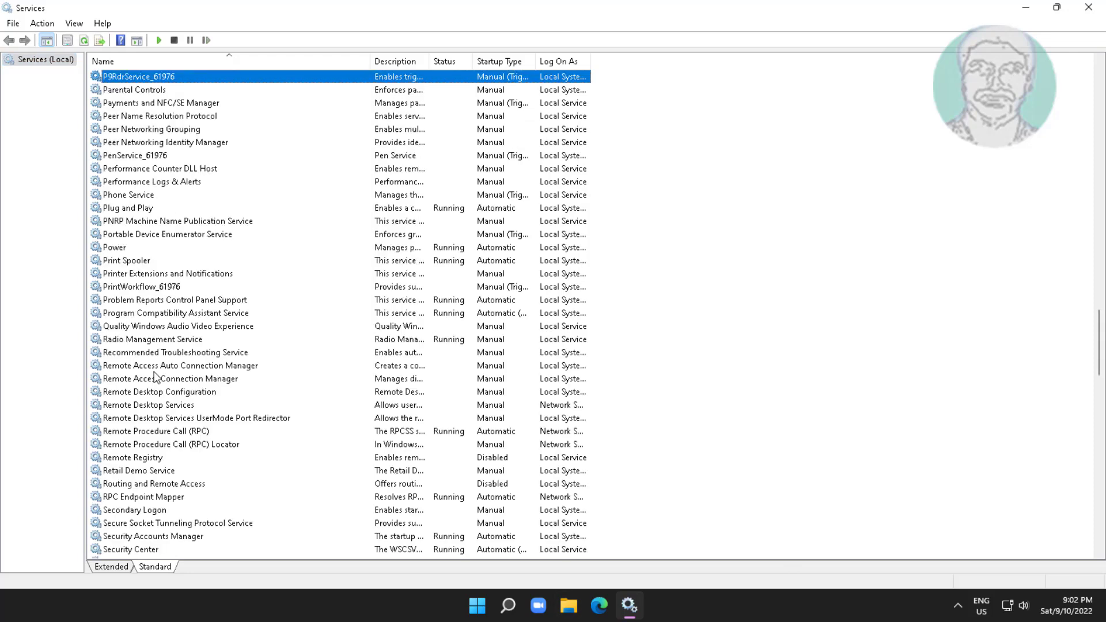
double_click(138, 261)
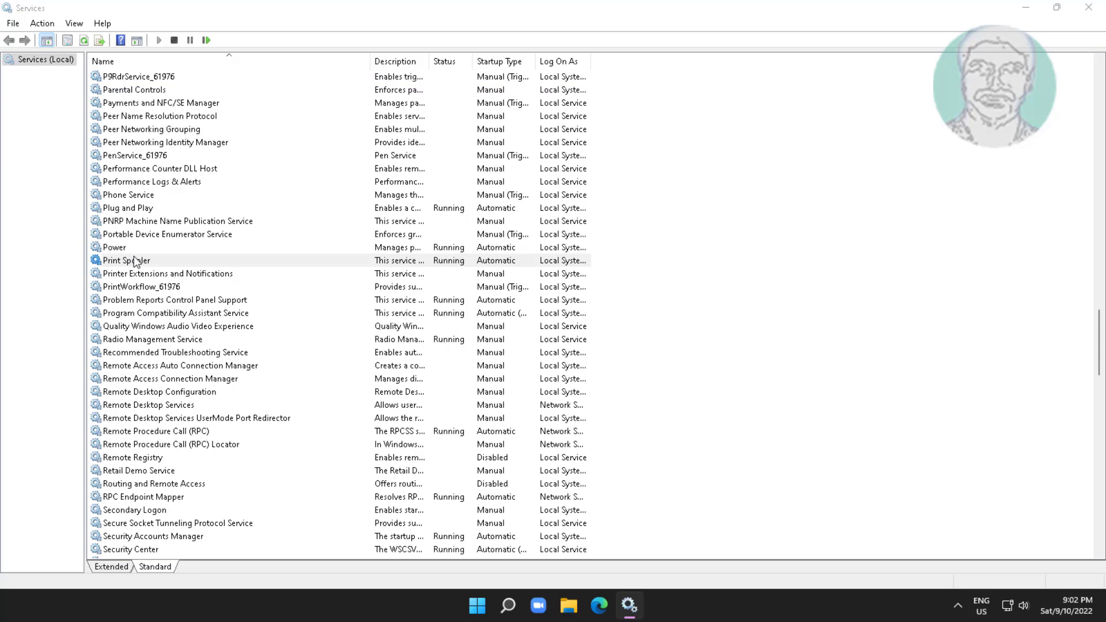
click(527, 352)
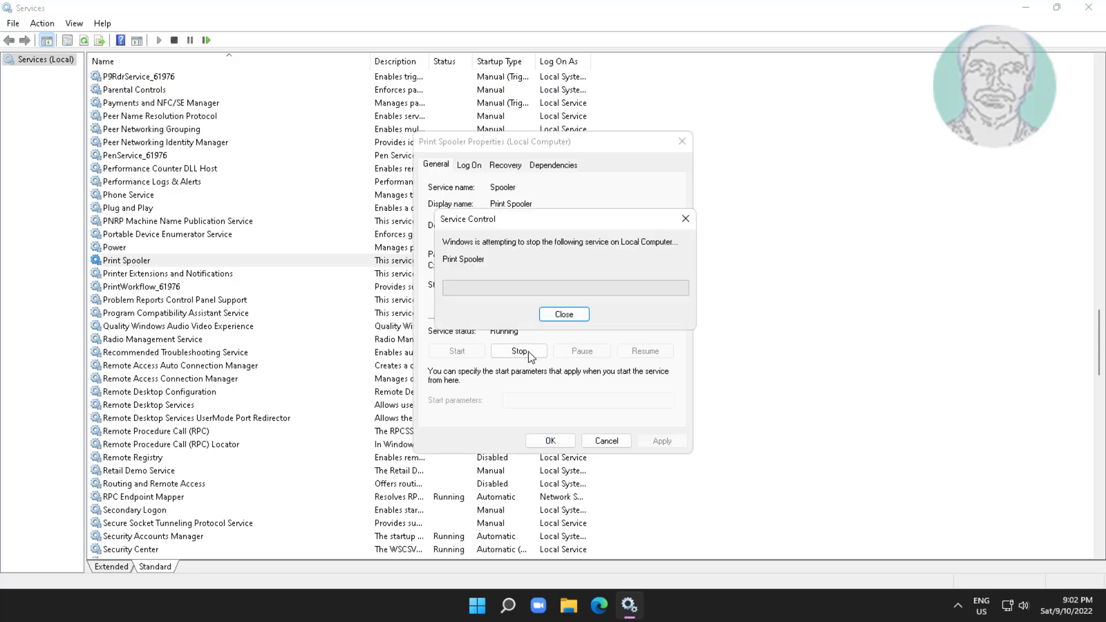
click(550, 441)
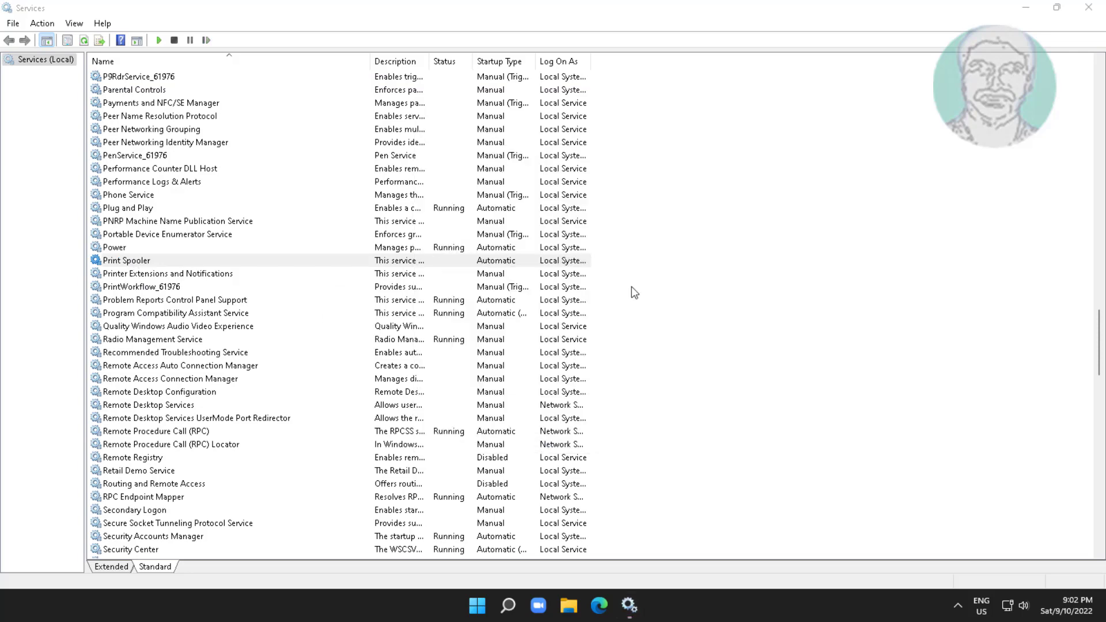
click(1027, 9)
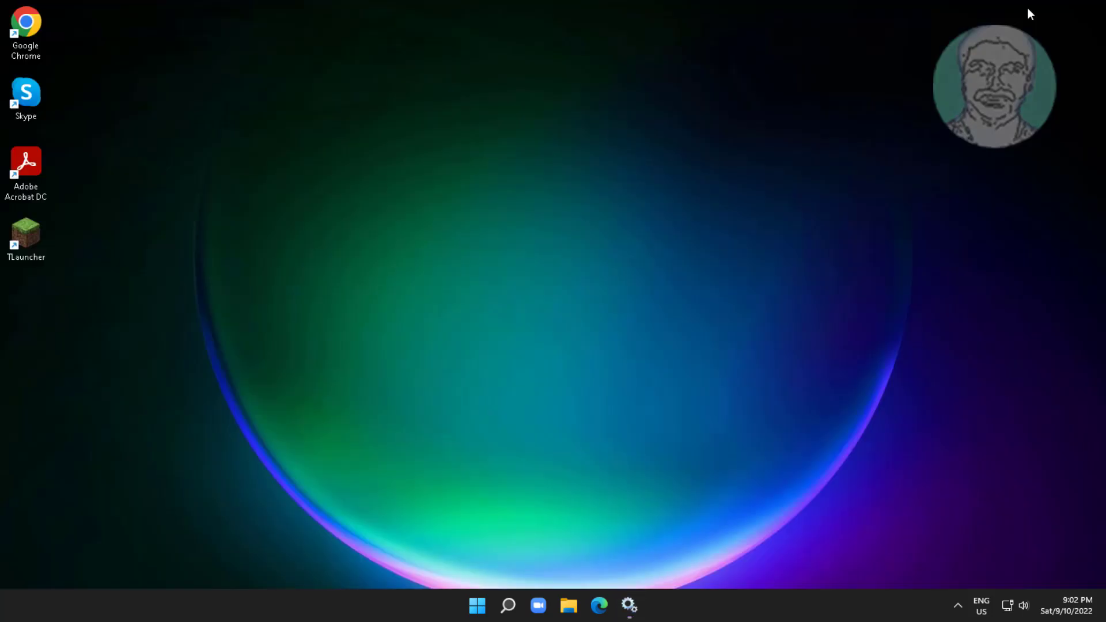
Open the 'spool' folder through the Run dialog
right_click(478, 607)
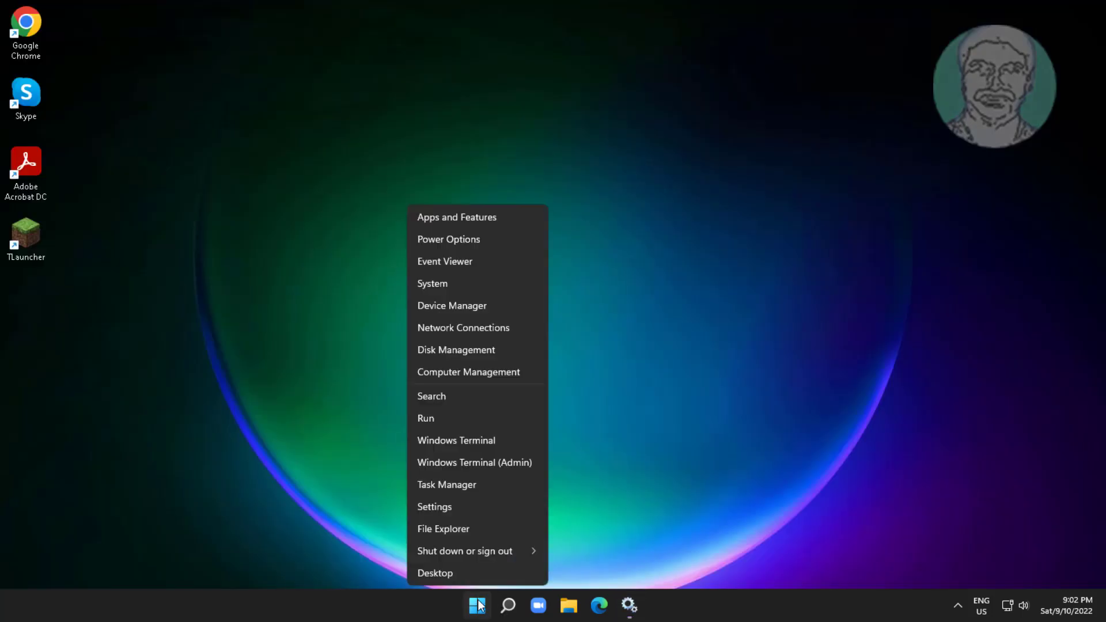
click(430, 418)
text(s)
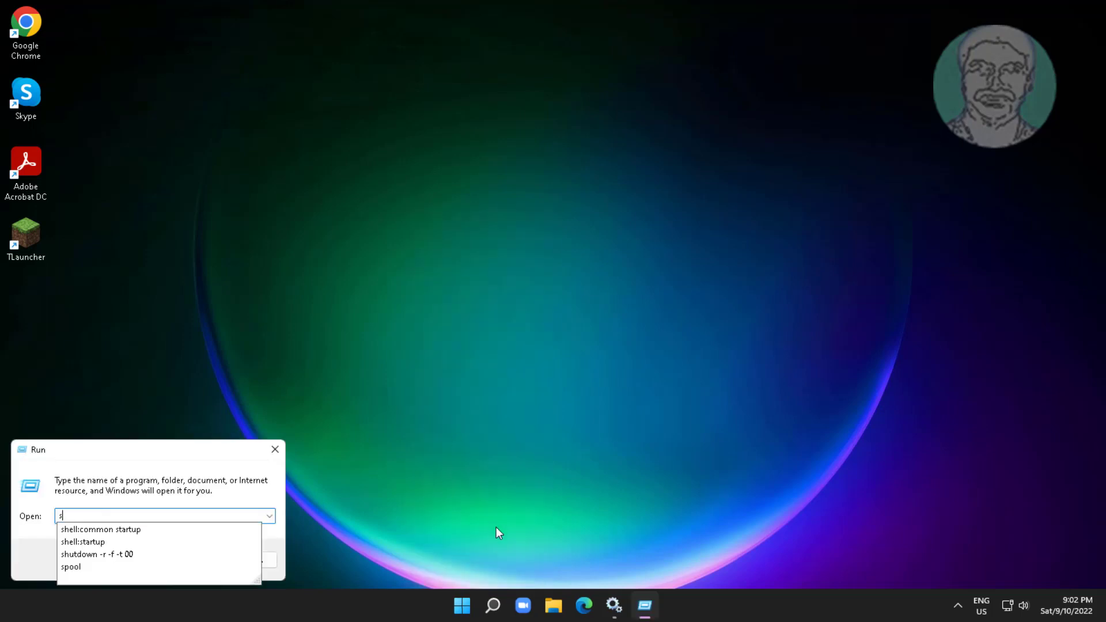
text(poo)
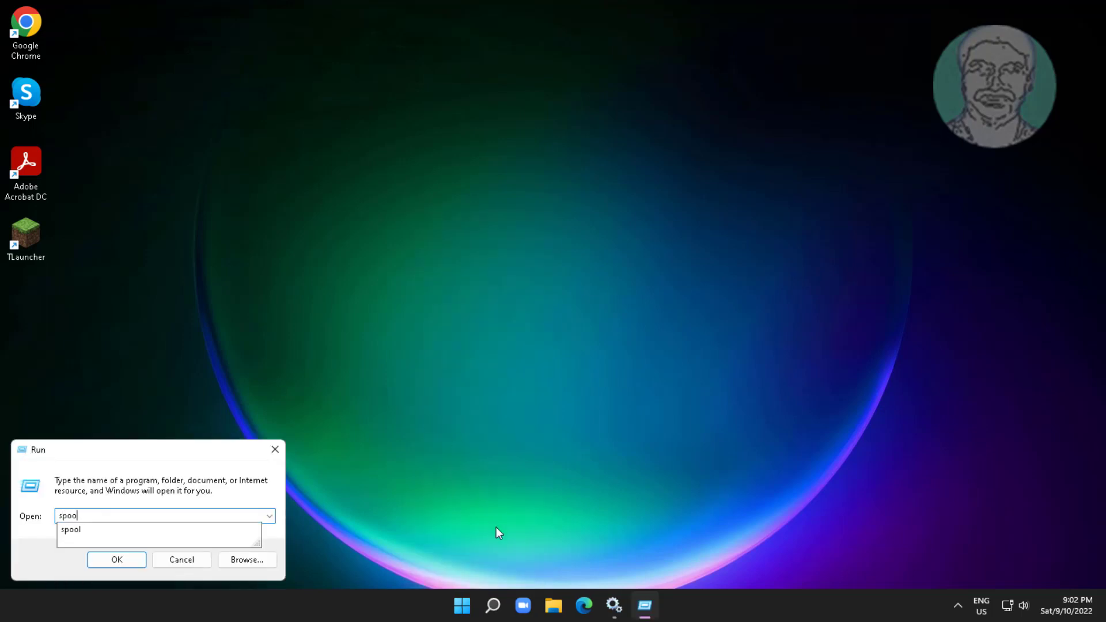
text(l)
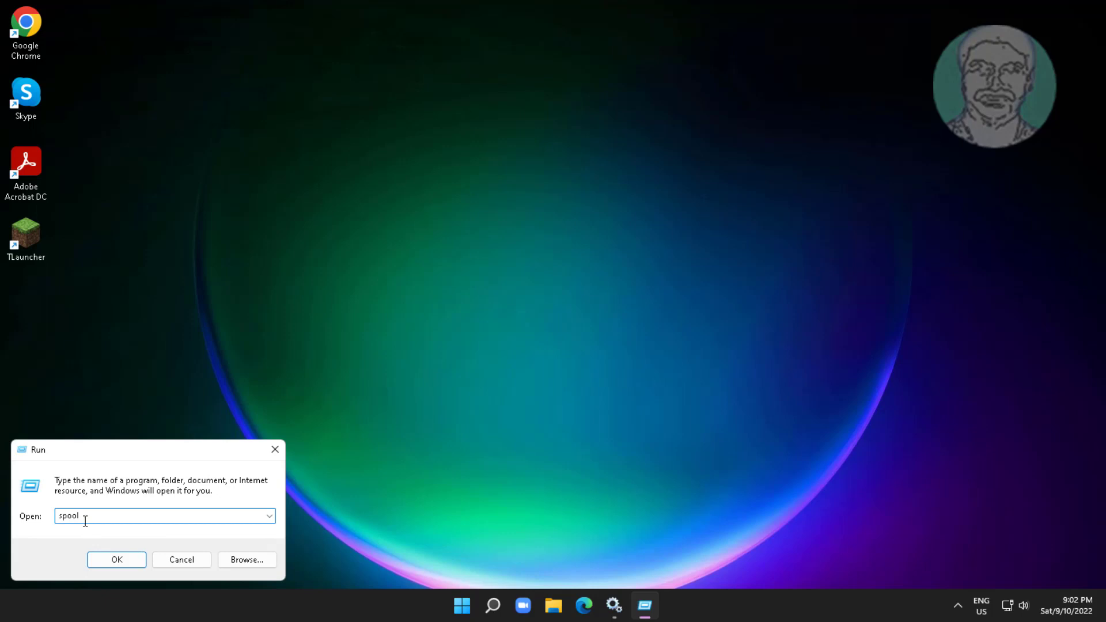
click(107, 557)
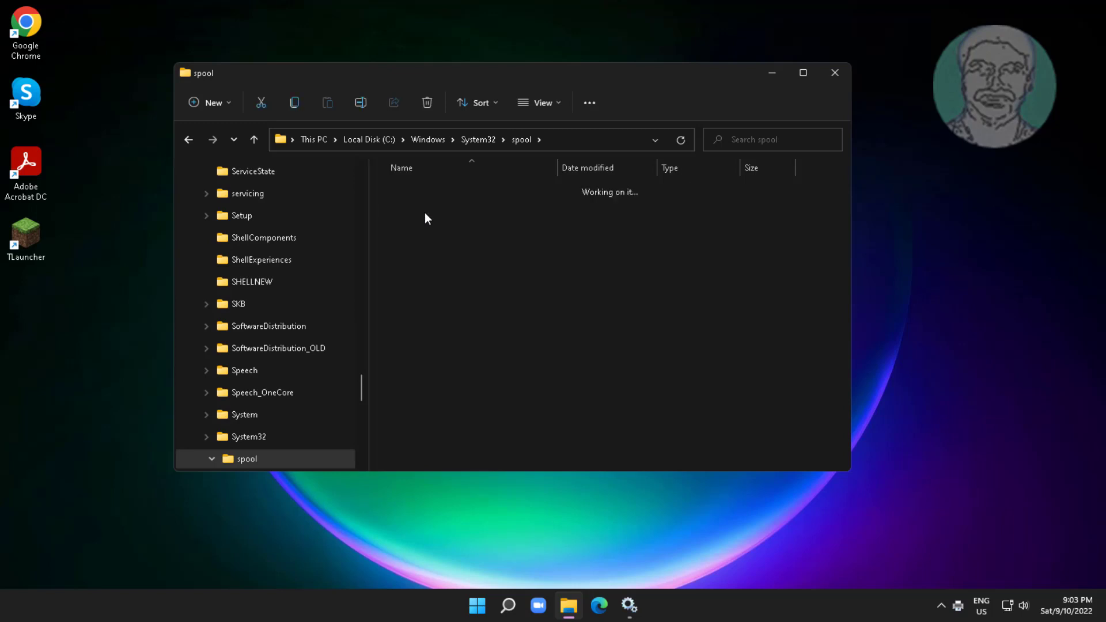
Delete the print job files in PRINTERS, skipping the in-use TMP file, and close the folder
drag(521, 386, 440, 173)
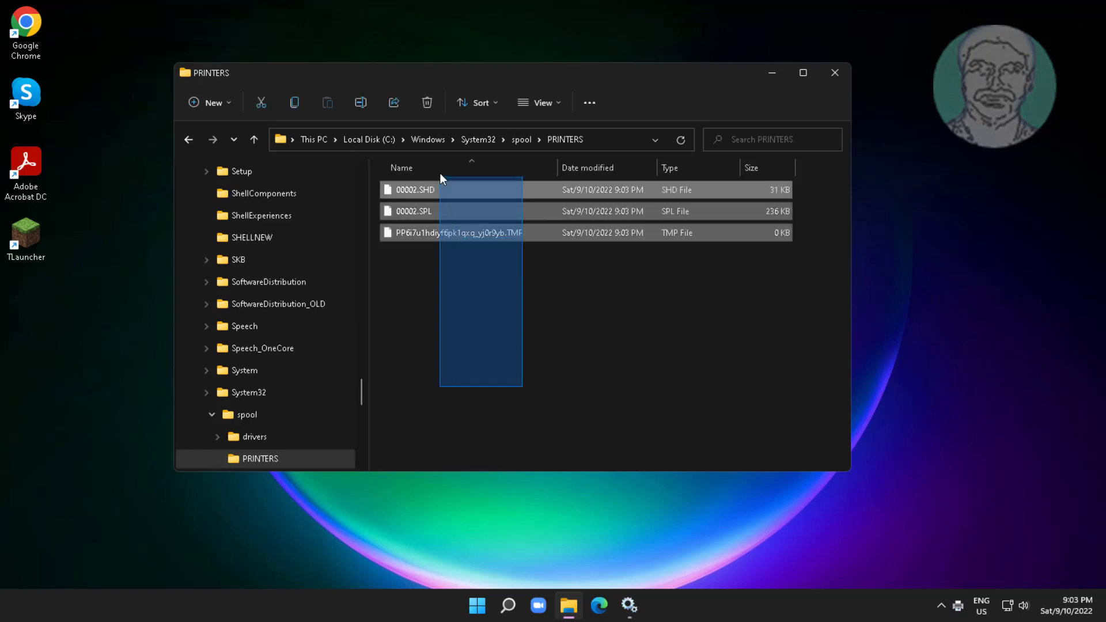
right_click(529, 230)
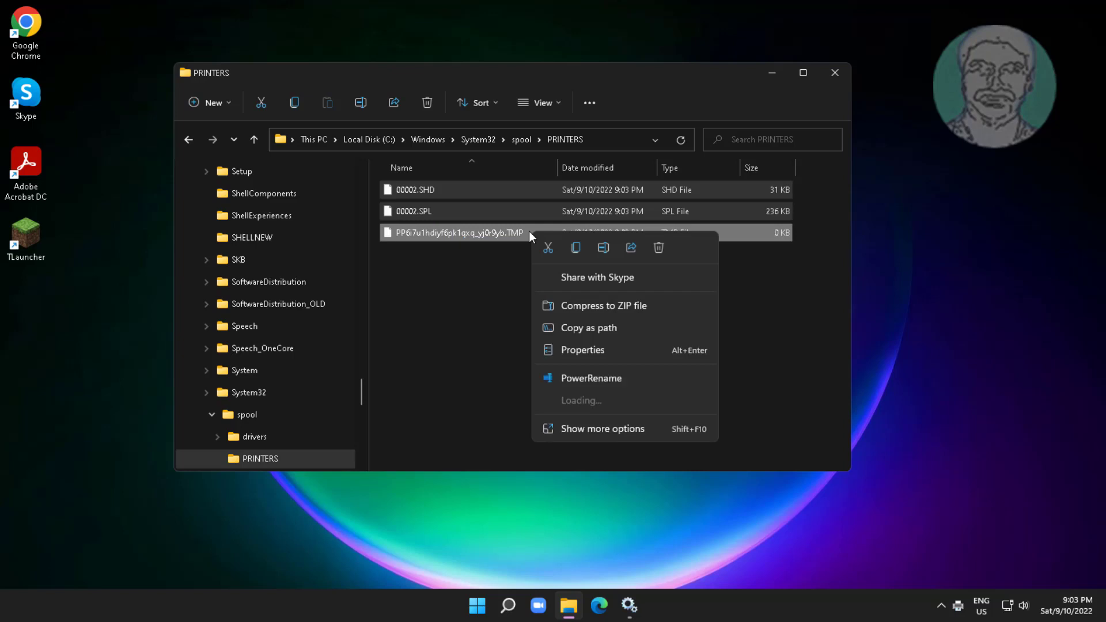
click(654, 248)
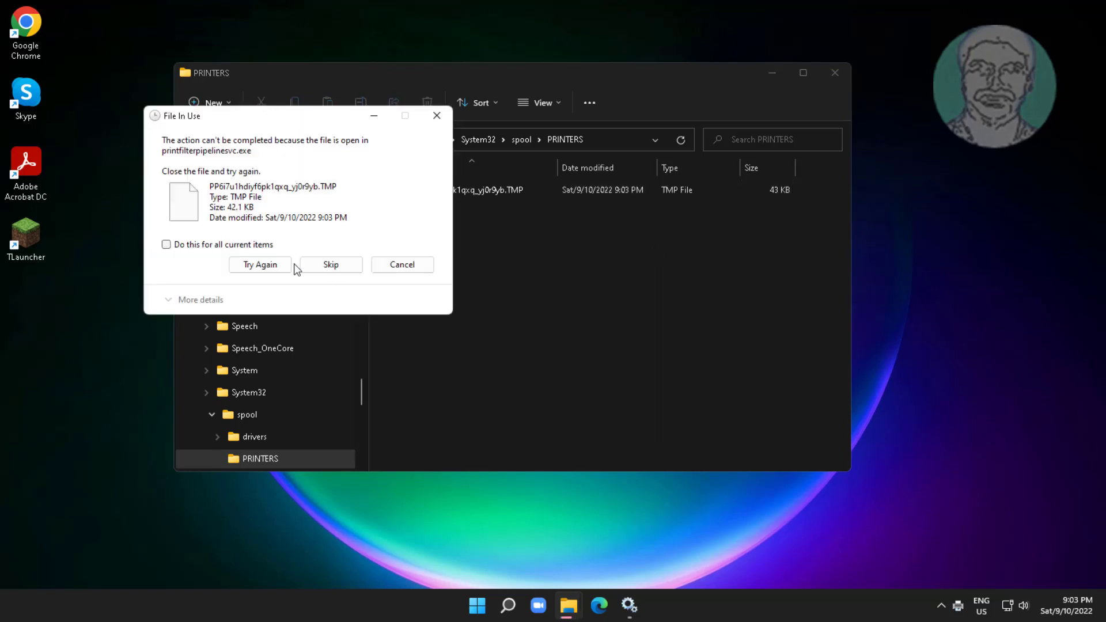
click(321, 265)
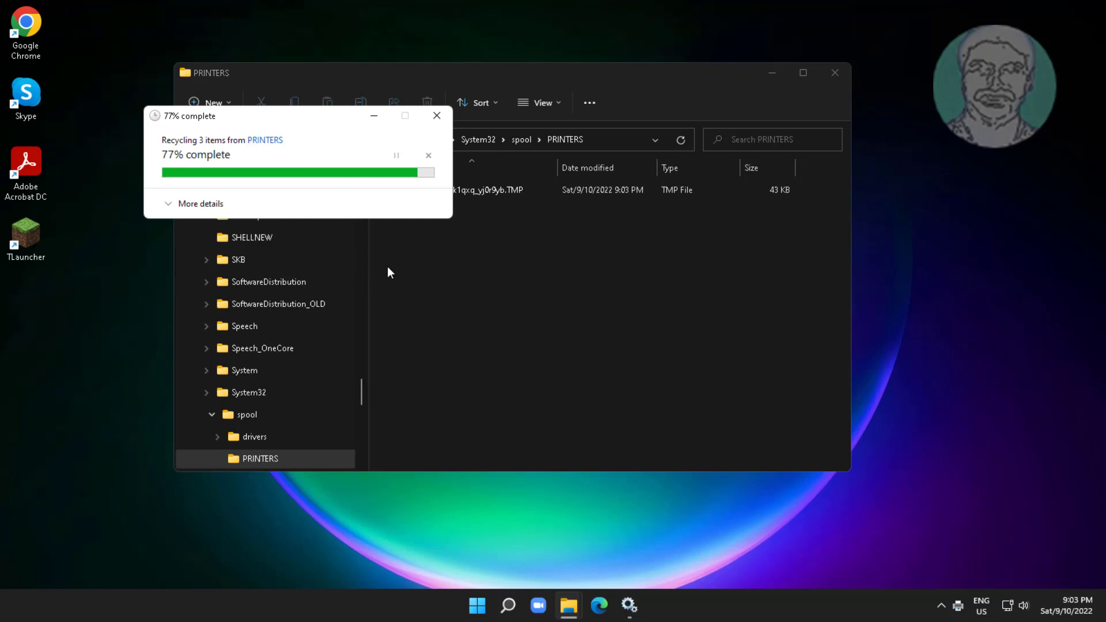
click(836, 73)
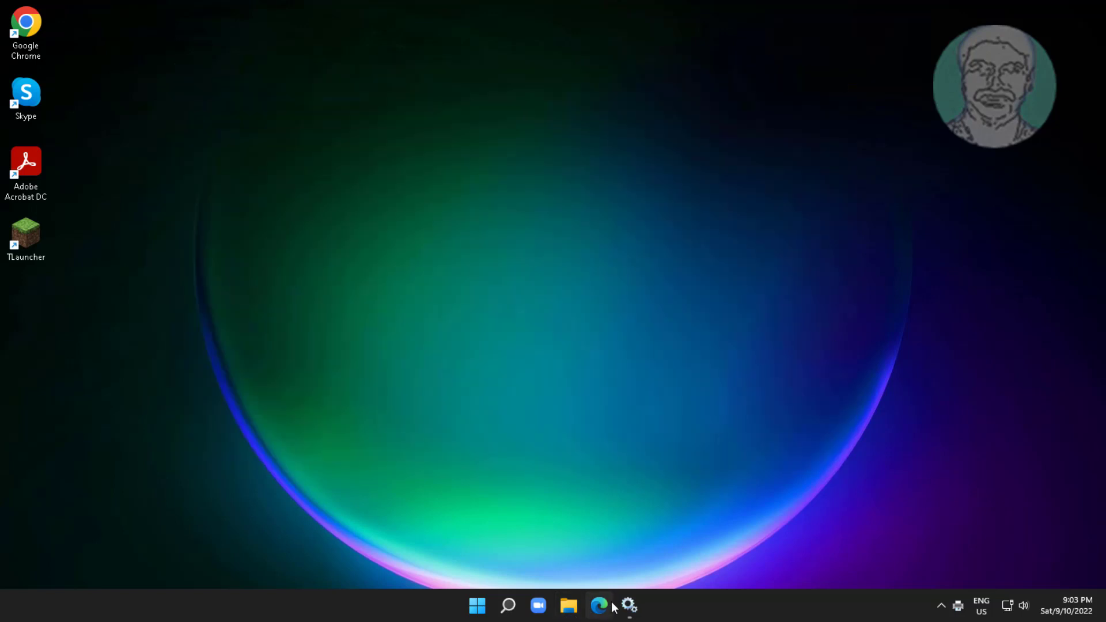
Bring back Services and start the Print Spooler service
click(637, 606)
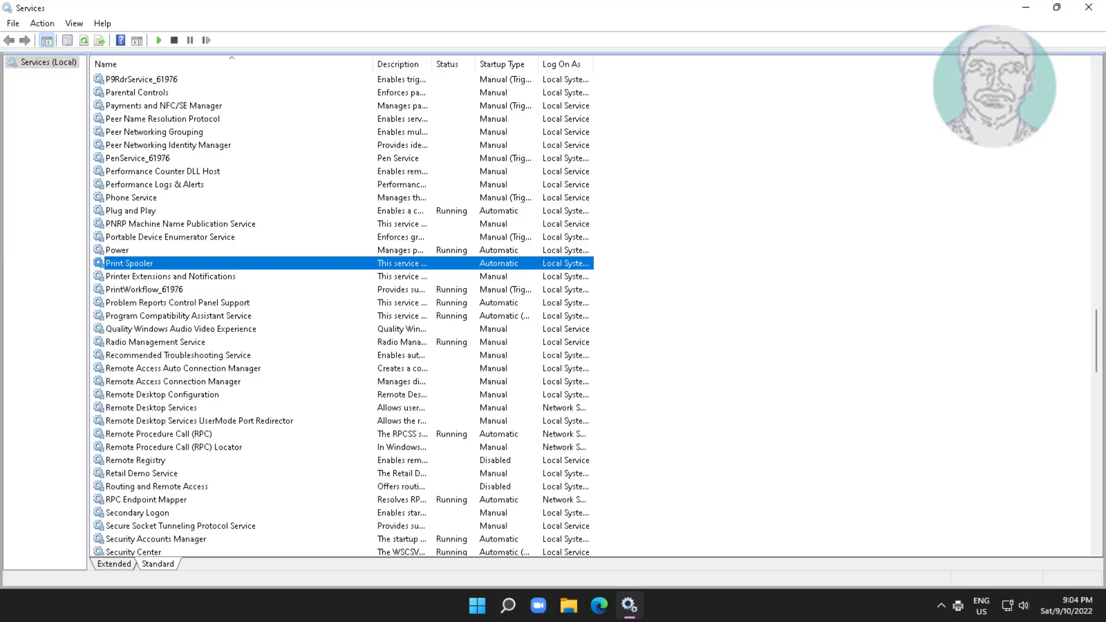
right_click(238, 270)
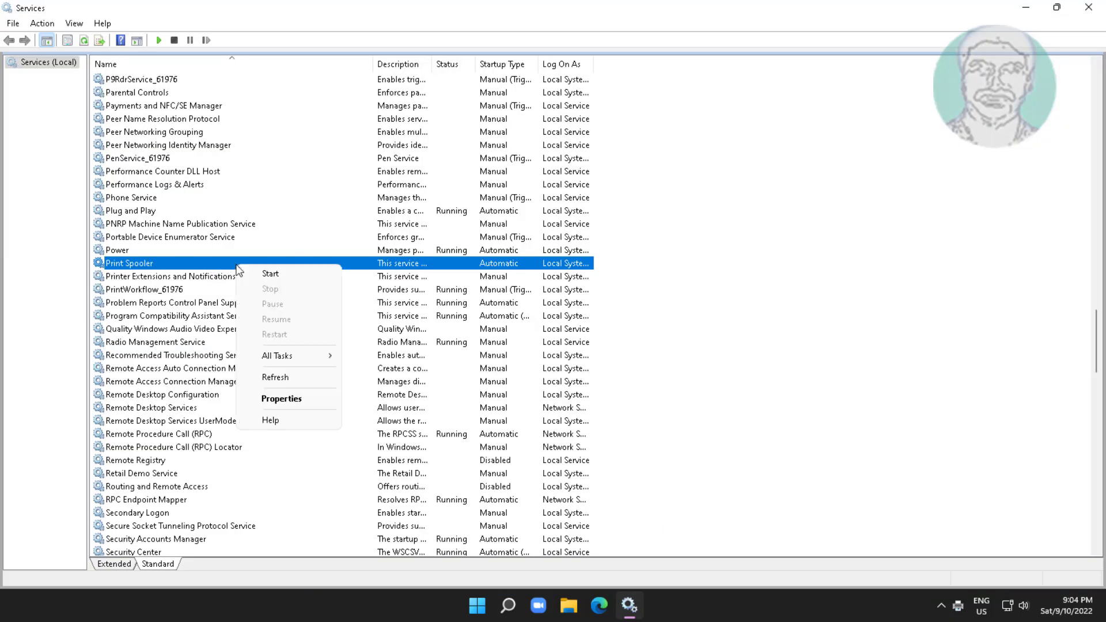
click(282, 273)
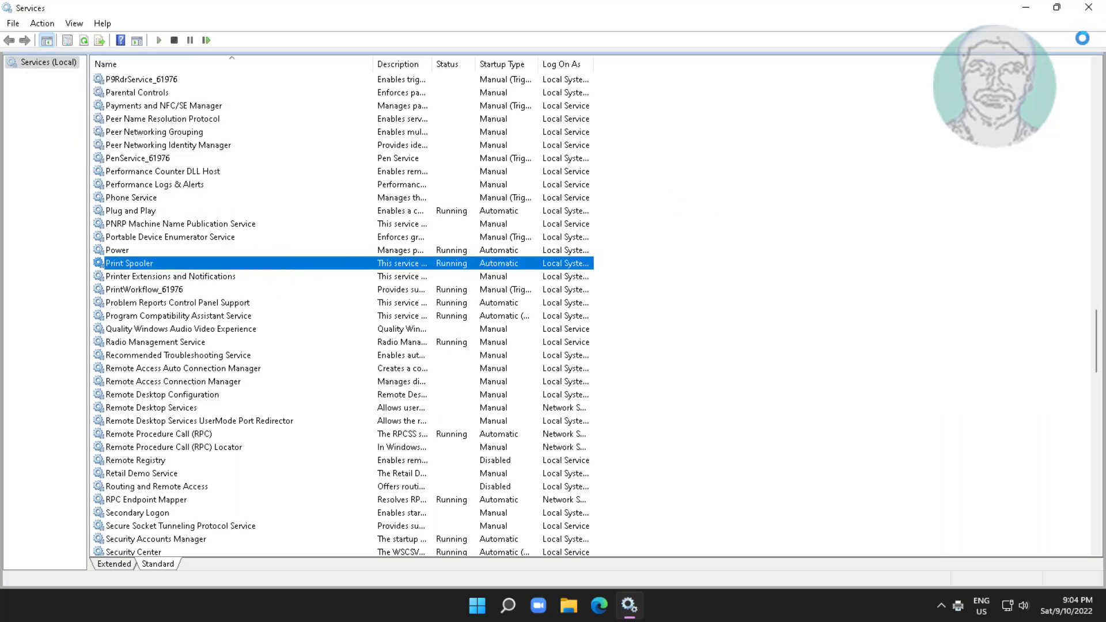
Close Services, search 'regedit', and run Registry Editor as administrator
click(1088, 7)
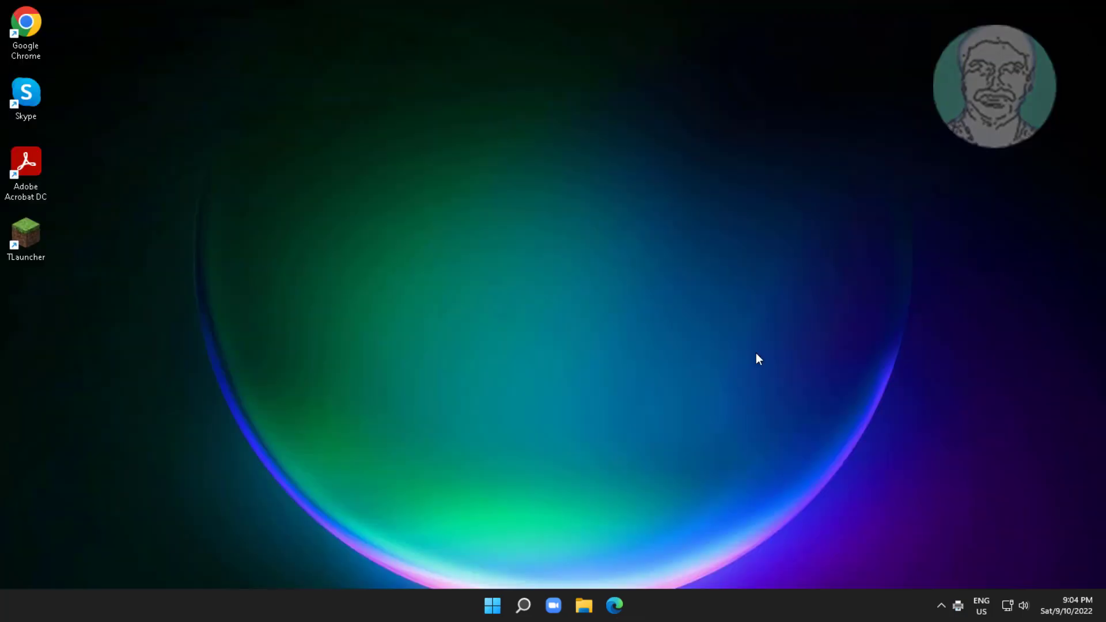
click(523, 605)
text(r)
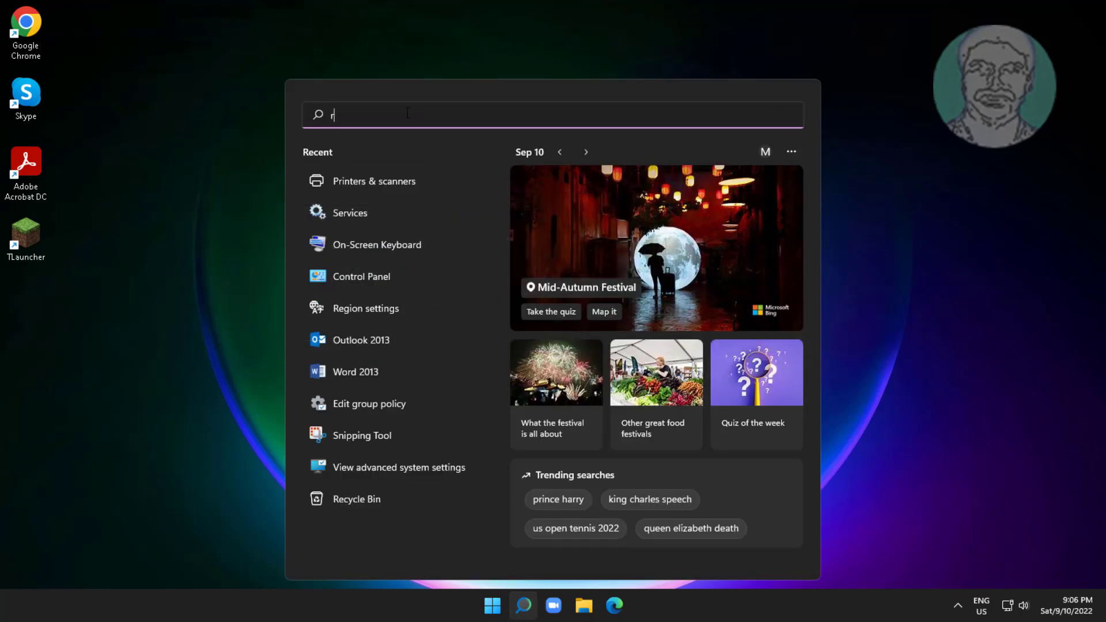
text(egedit)
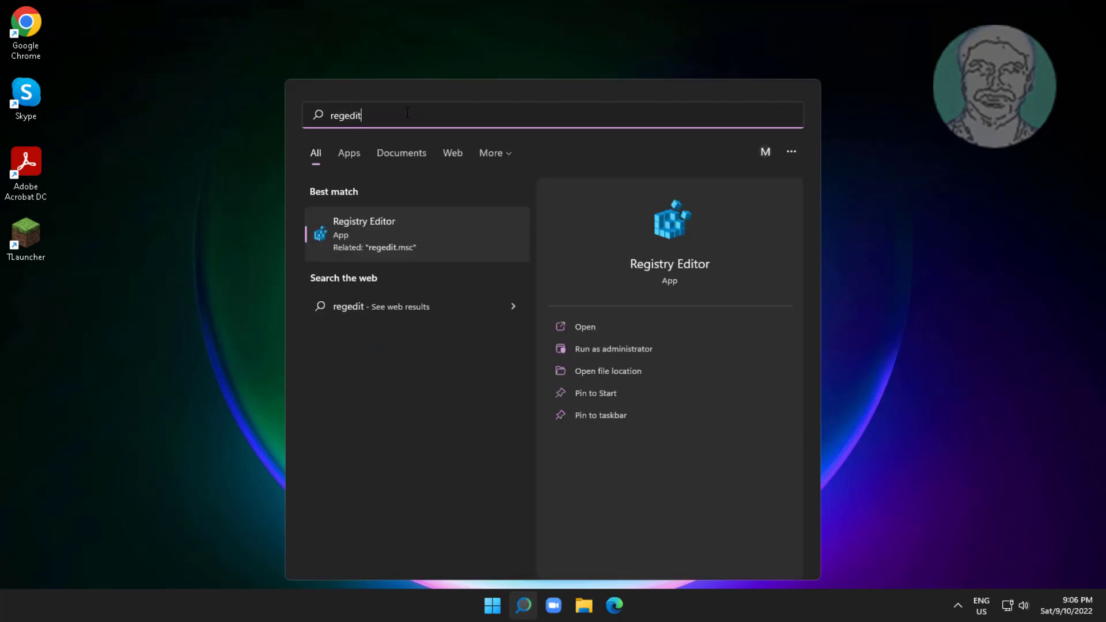
right_click(424, 258)
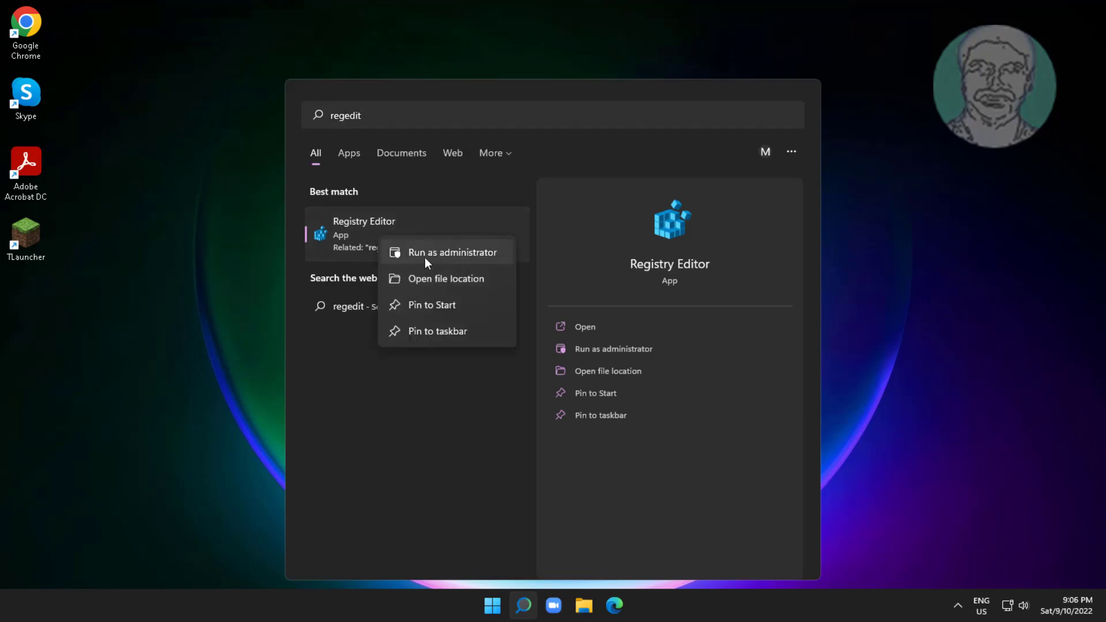
click(423, 257)
Approve admin access, paste the Print Processors key path, and open the Canon MG6800 series key
click(476, 406)
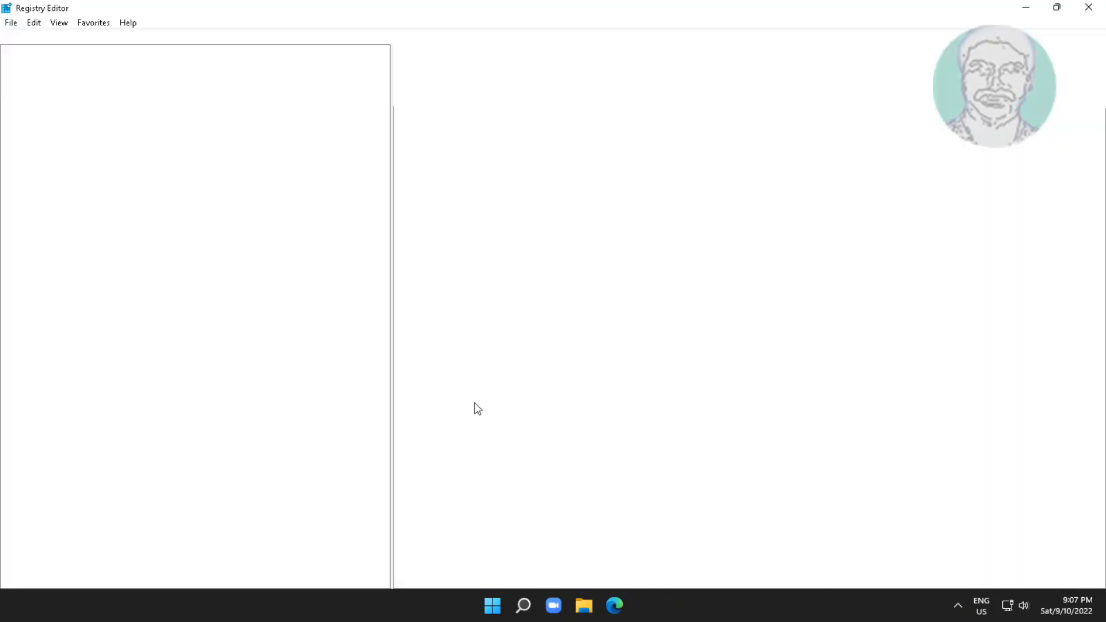
drag(174, 36, 2, 36)
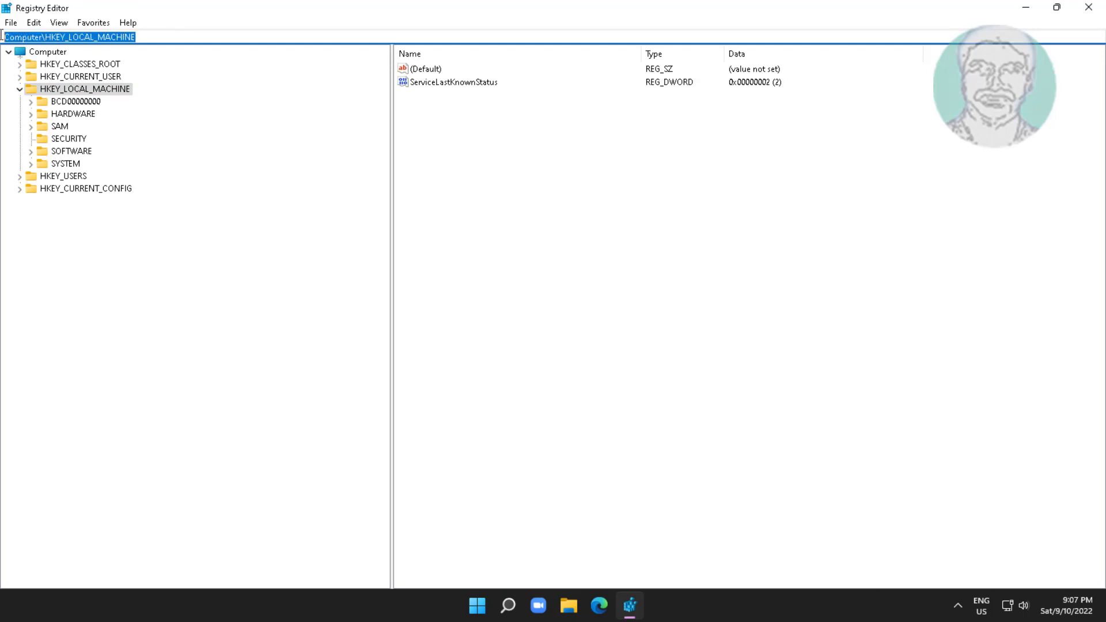
right_click(94, 40)
click(153, 103)
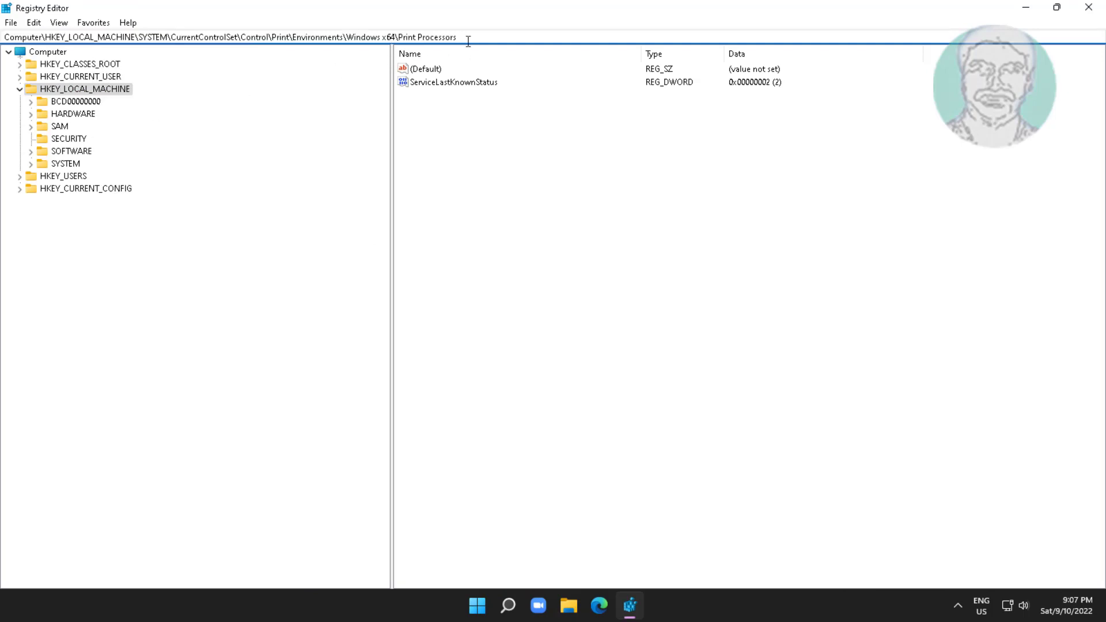
key(Return)
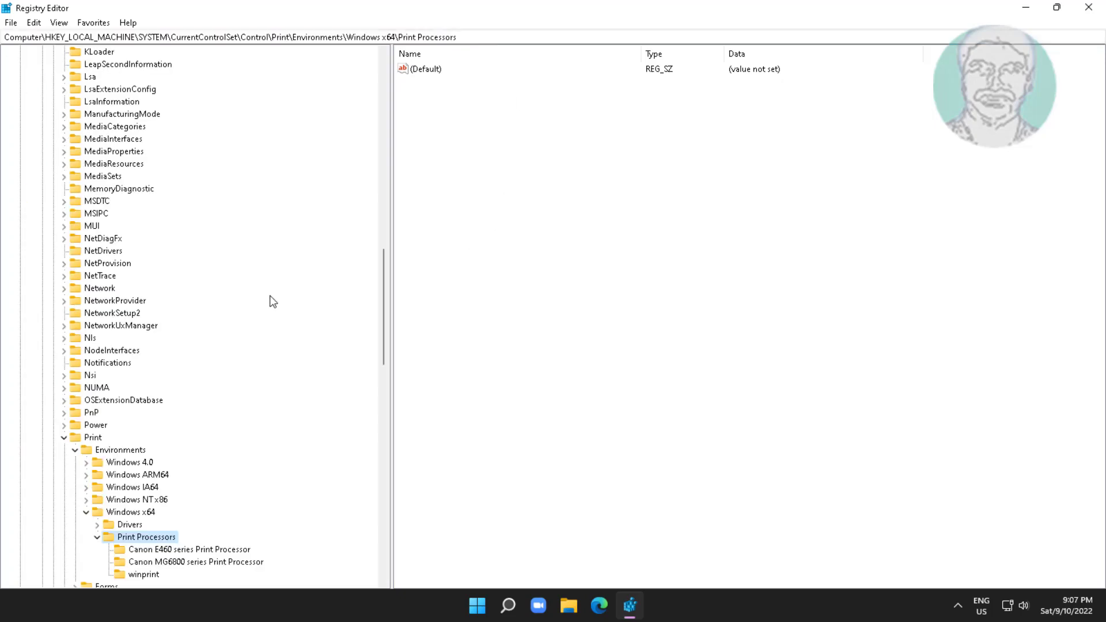
scroll(273, 302, down, 5)
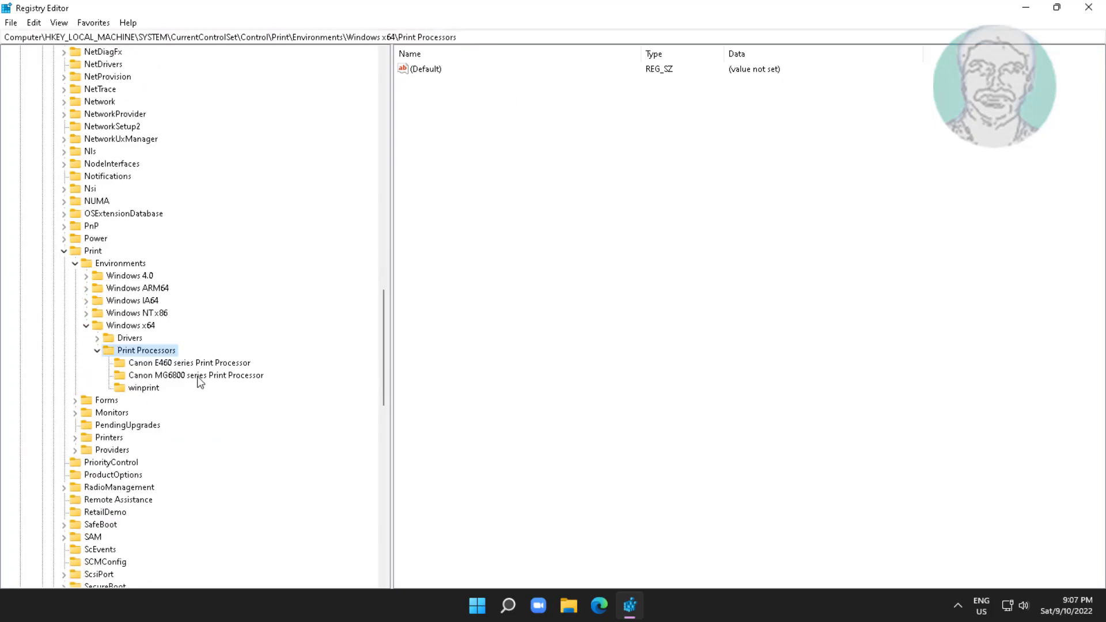
click(199, 378)
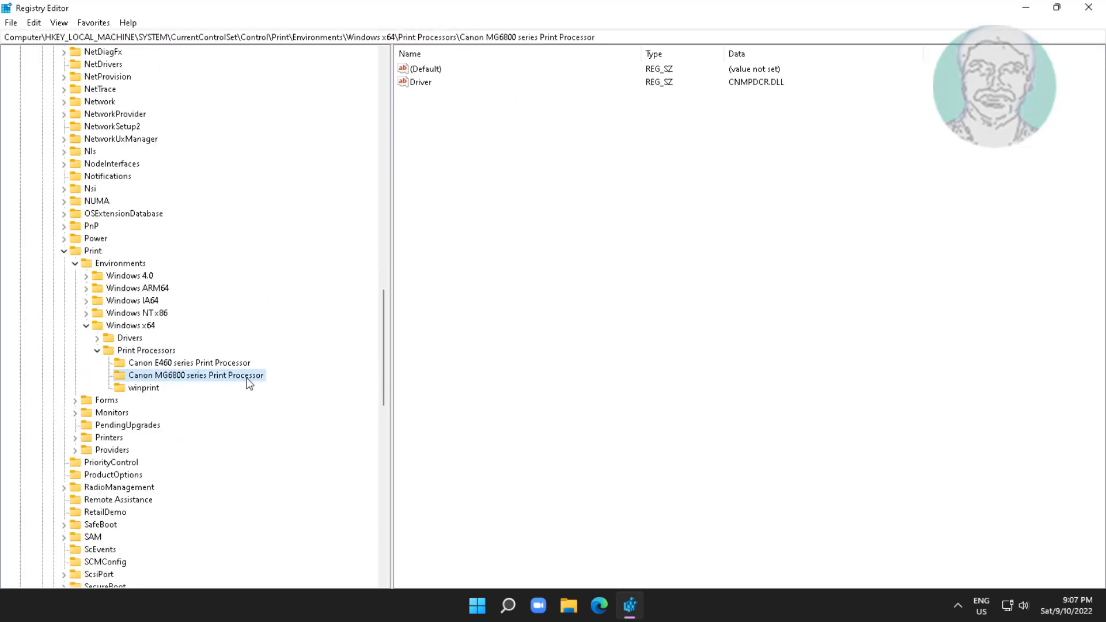
Delete the Canon MG6800 and Canon E460 series Print Processor keys
right_click(216, 376)
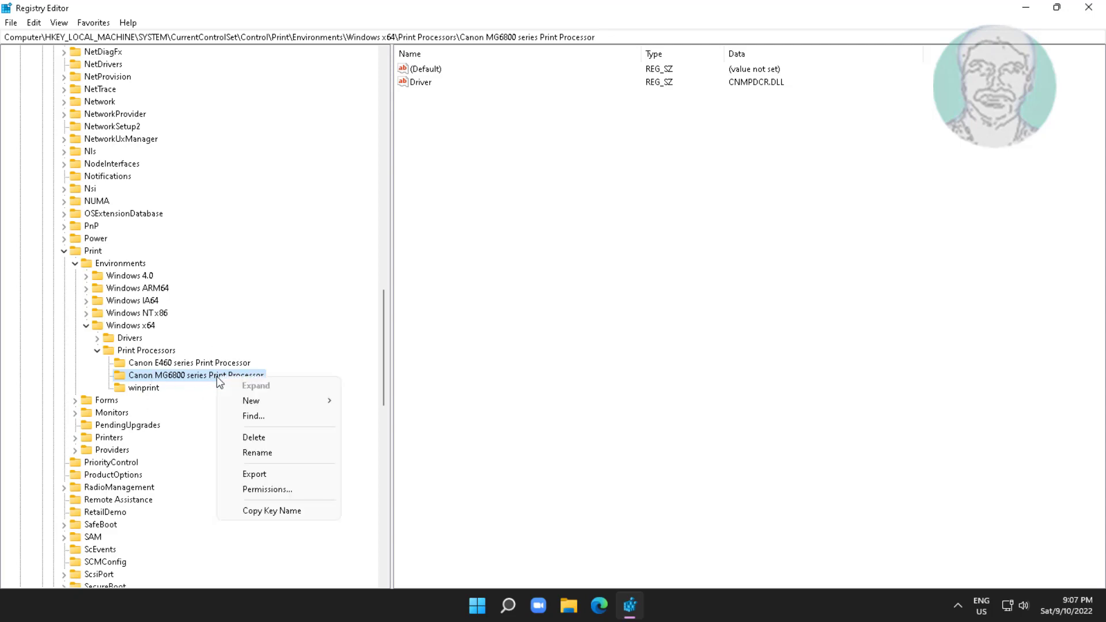
click(252, 437)
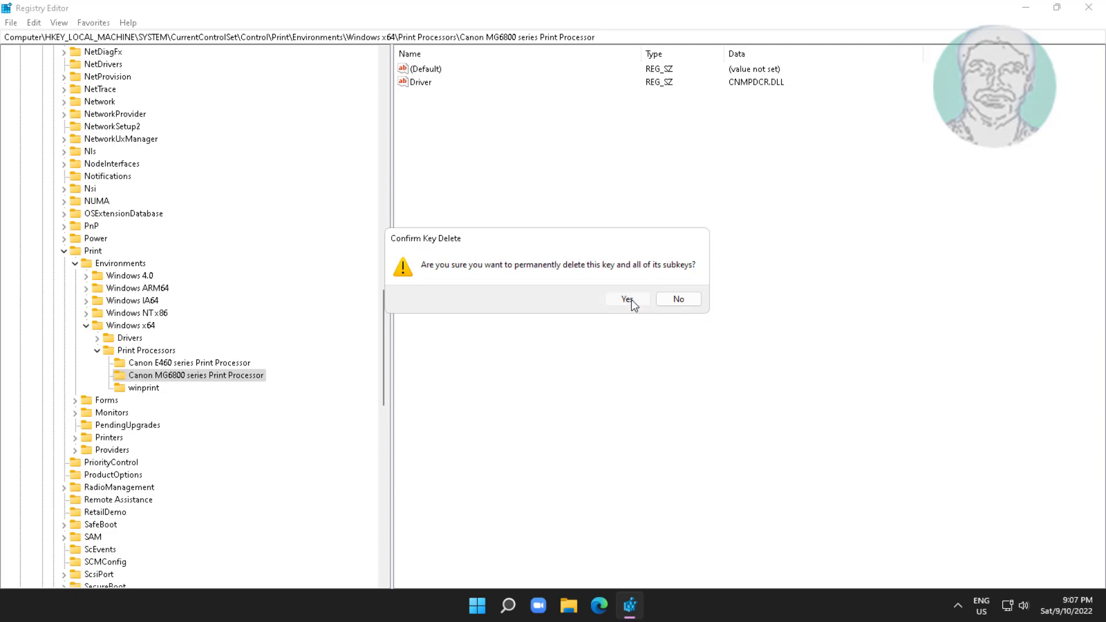
click(631, 299)
click(188, 363)
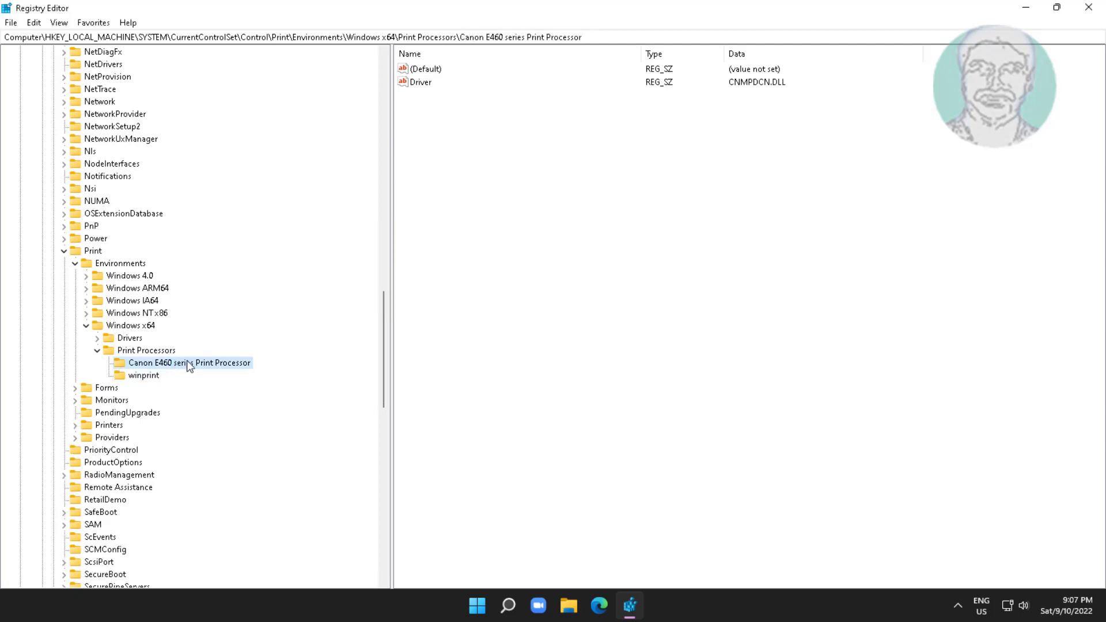
right_click(225, 368)
click(270, 426)
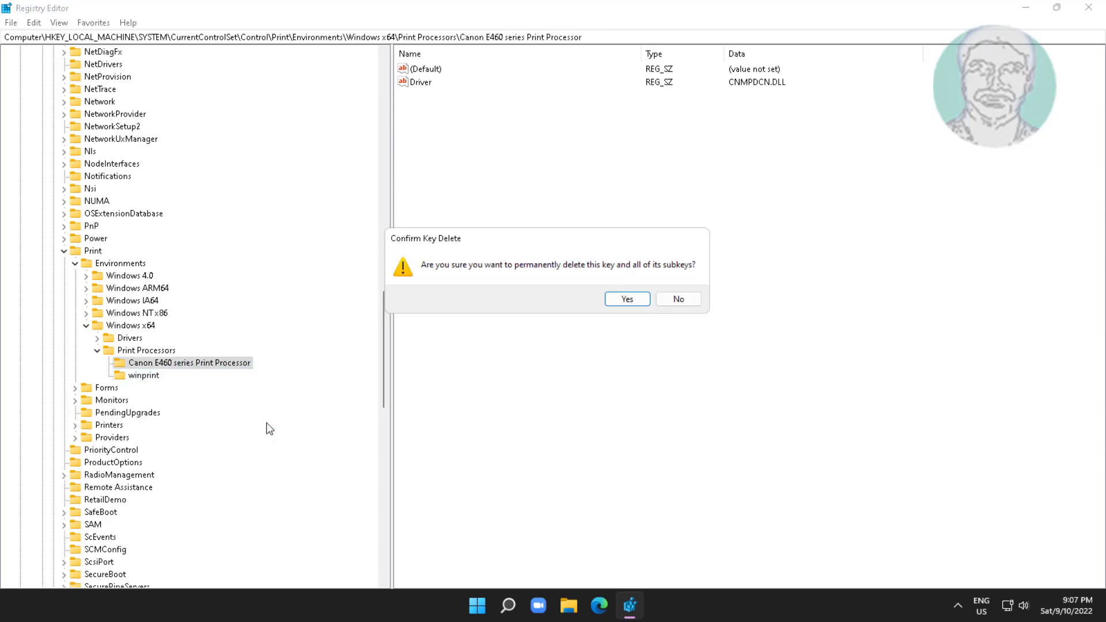
click(628, 301)
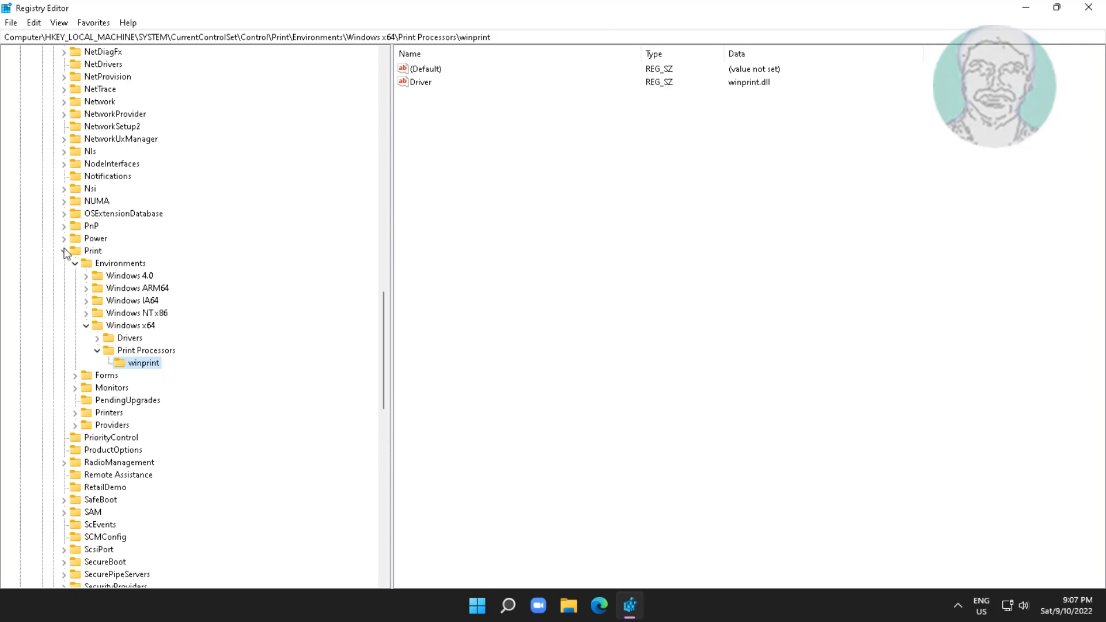
Collapse the Control, SYSTEM and HKEY_LOCAL_MACHINE branches and close Registry Editor
drag(388, 367, 274, 109)
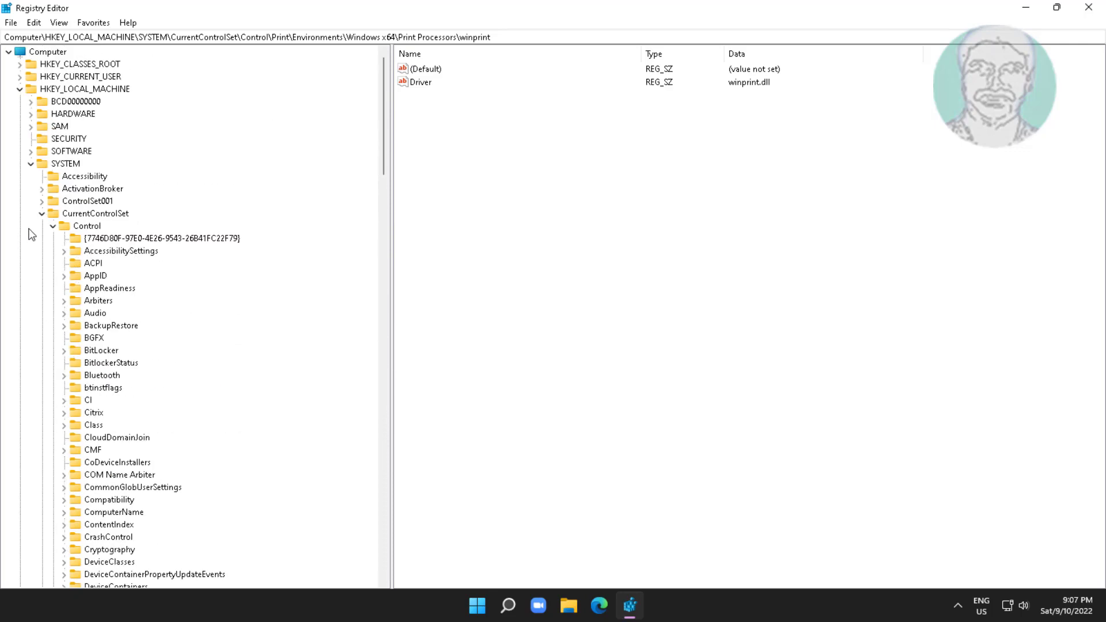
click(52, 226)
click(31, 164)
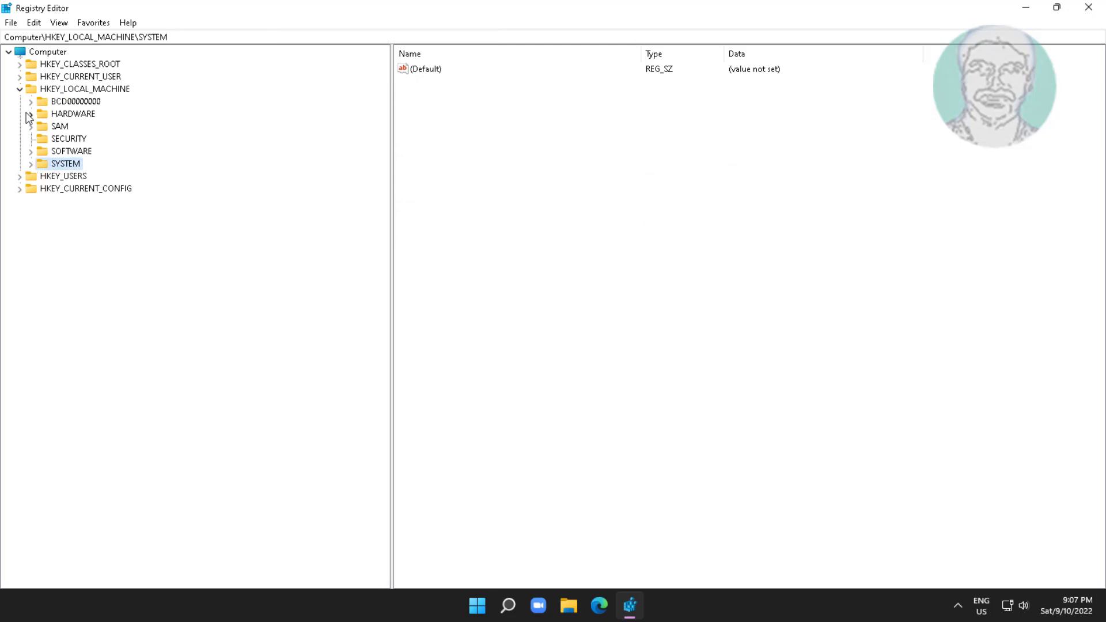
click(20, 89)
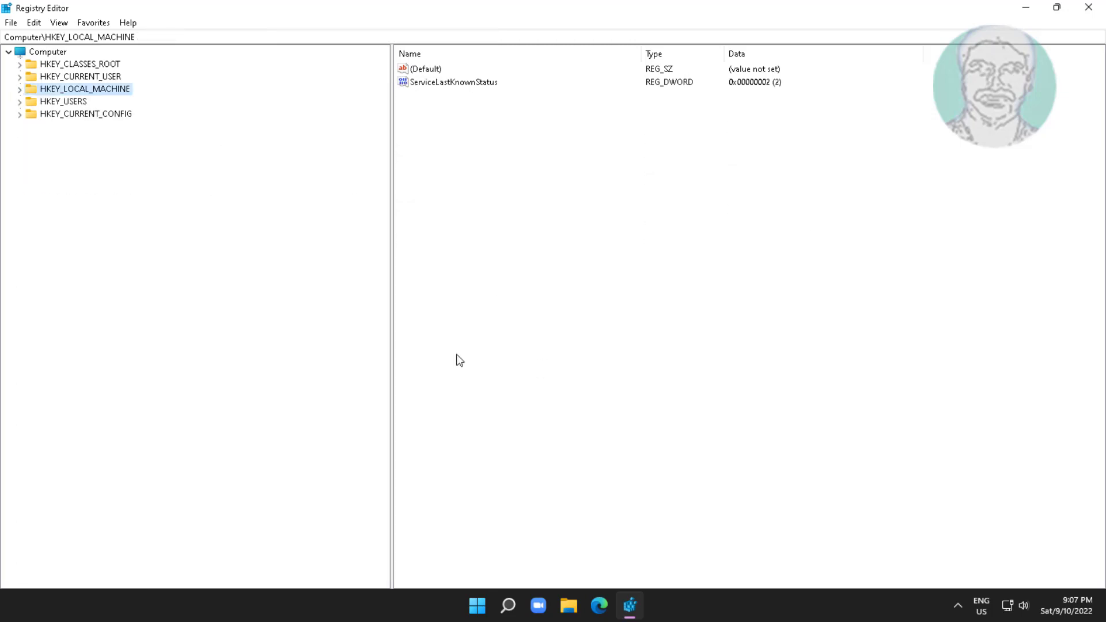
click(1088, 7)
Bring up the Start menu from the taskbar after closing Registry Editor
click(492, 608)
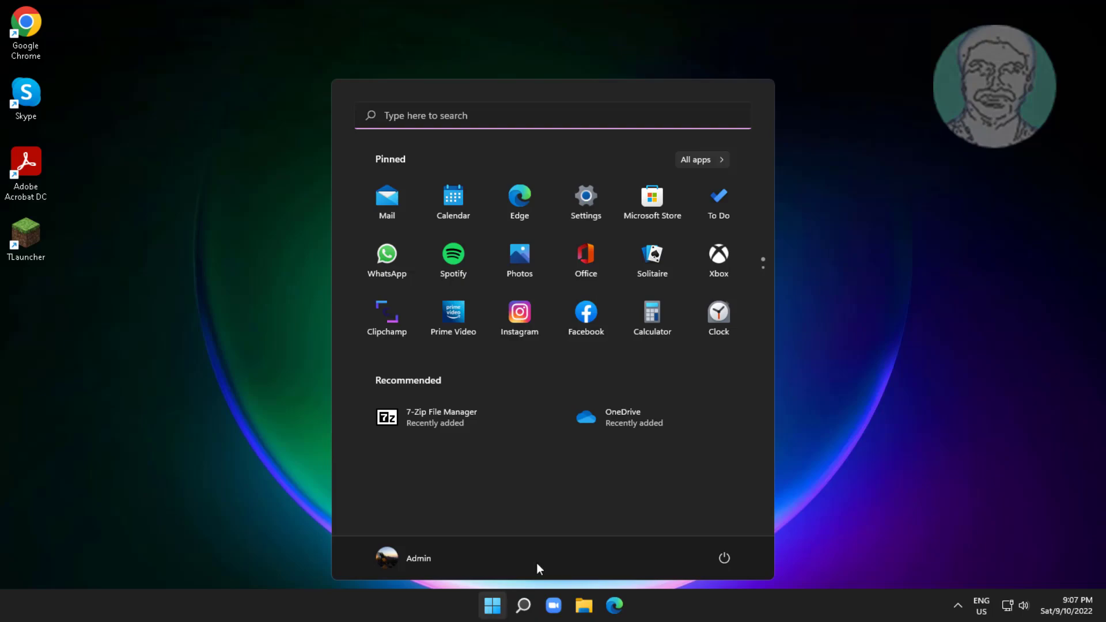